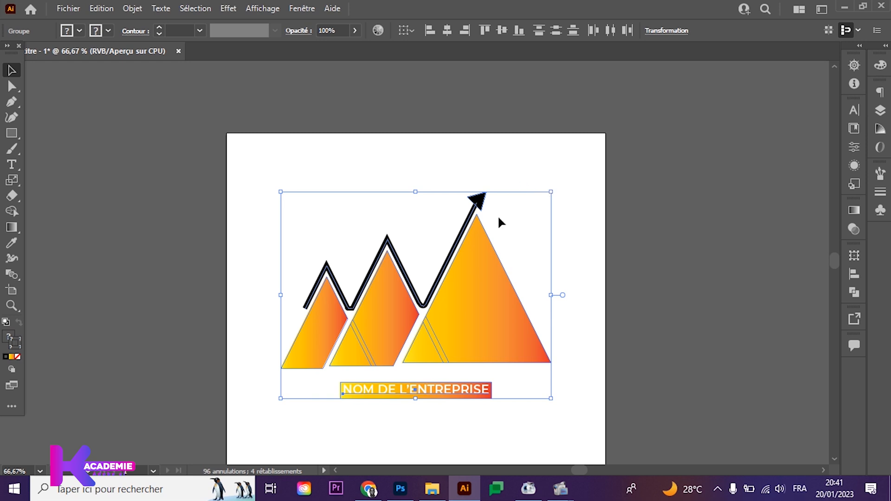
- Move the finished mountain-and-arrow logo with its name banner partly off the artboard's right side
drag(474, 289, 693, 240)
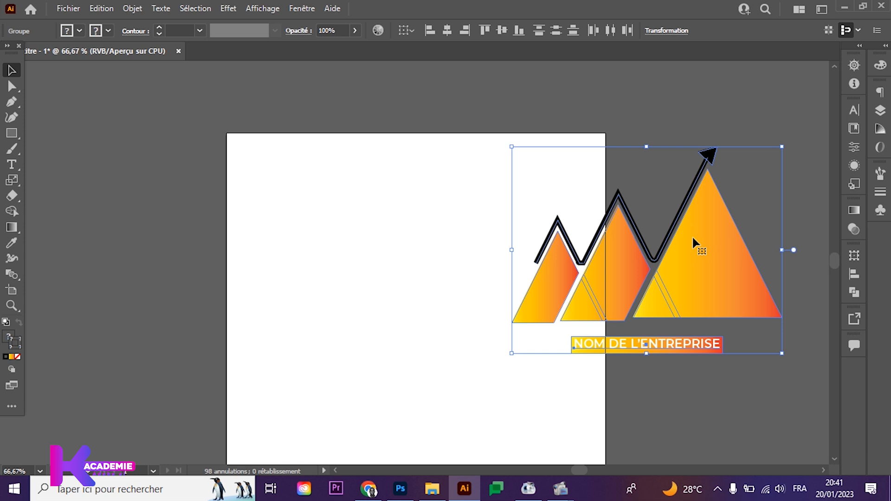
click(401, 291)
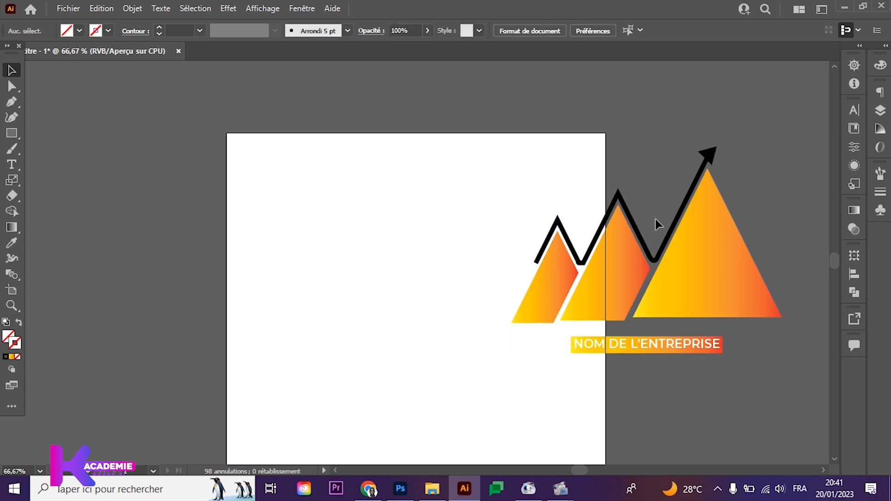
click(652, 260)
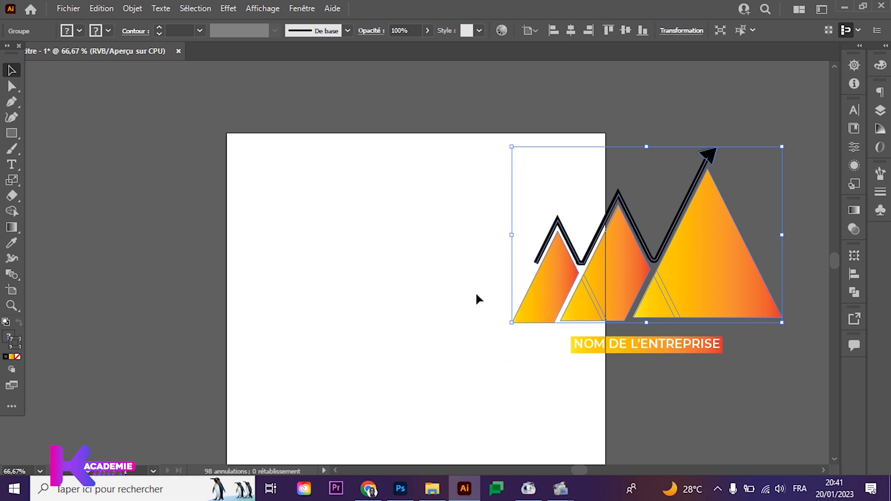
click(522, 355)
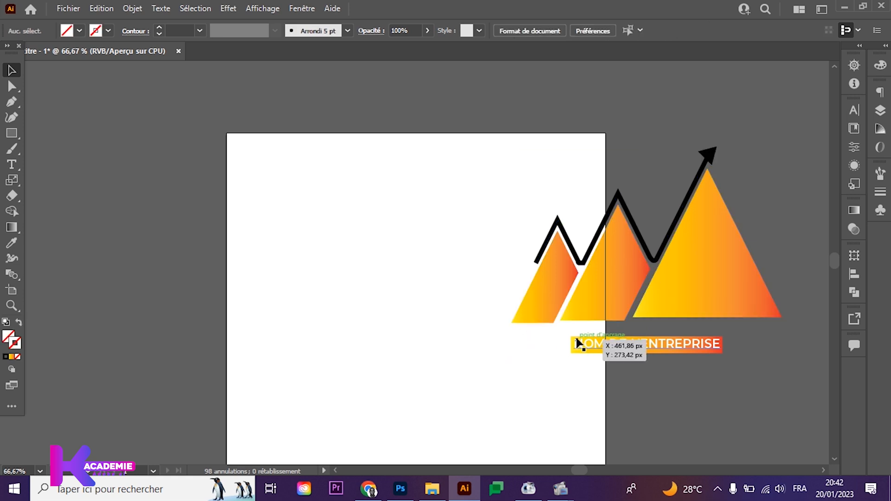
click(595, 269)
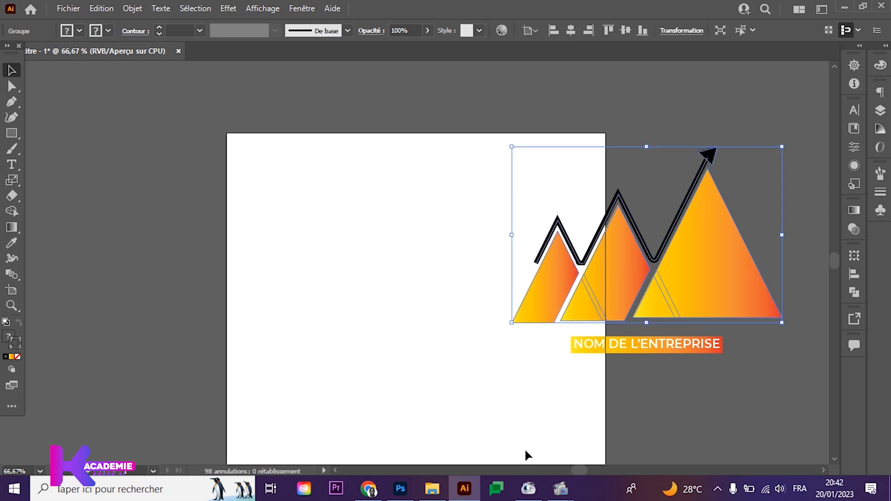
- Switch to Chrome to examine the reference COMPANY logo with triangles and a rising arrow, and return to Illustrator
click(368, 490)
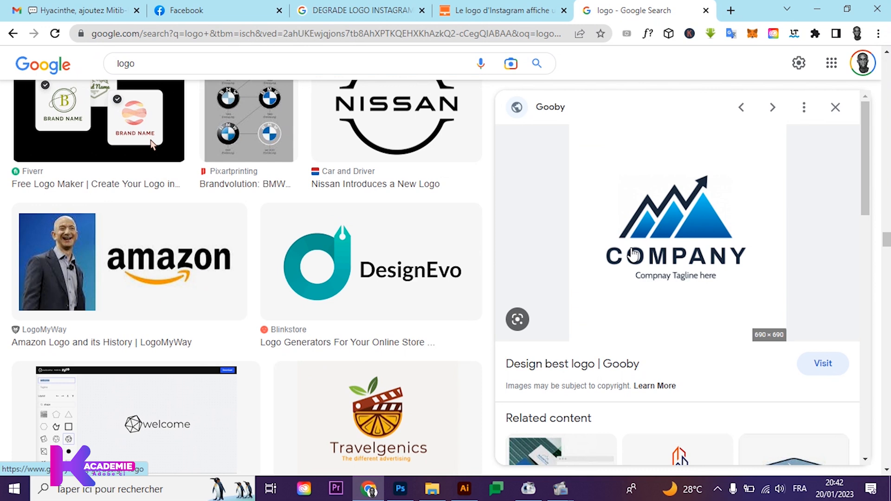
drag(633, 255, 611, 355)
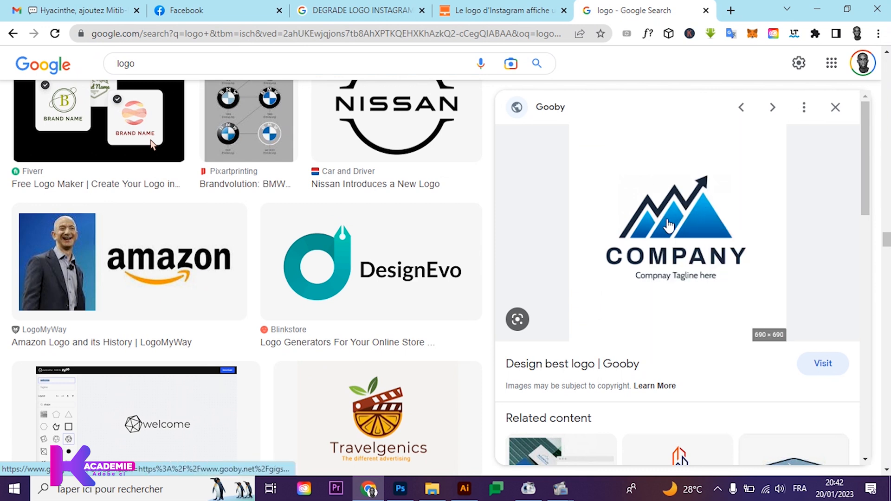
click(464, 491)
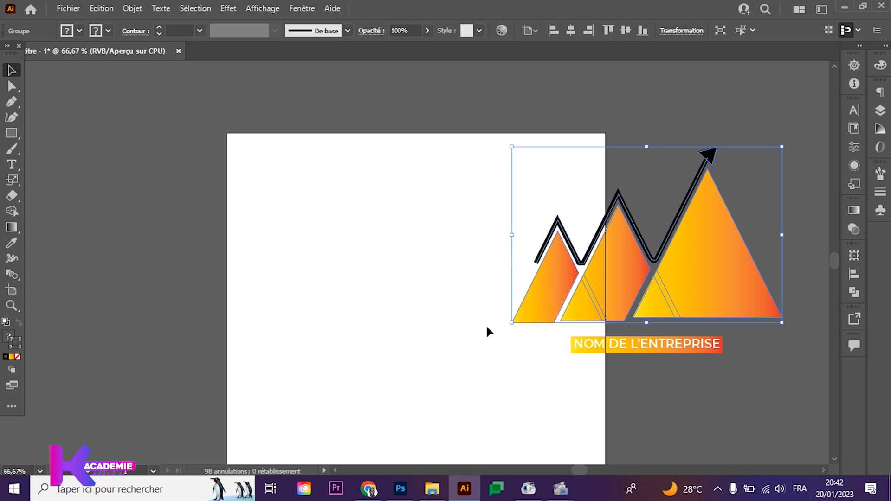
click(402, 314)
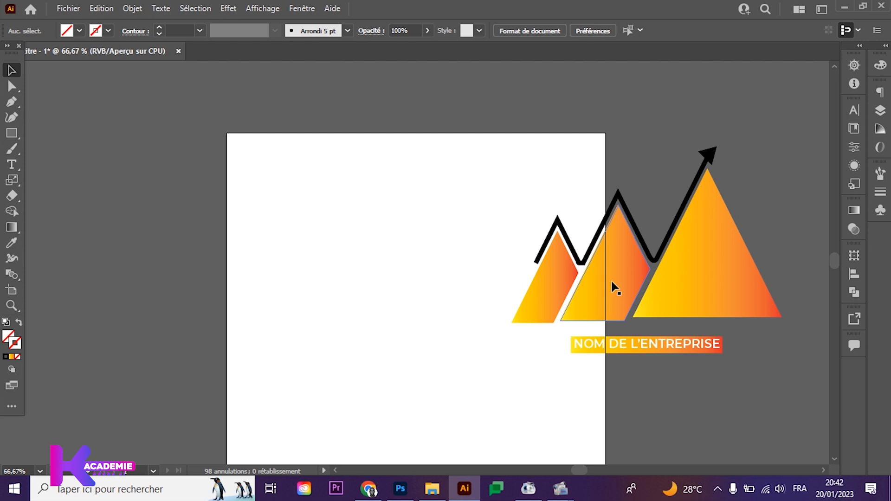
click(17, 210)
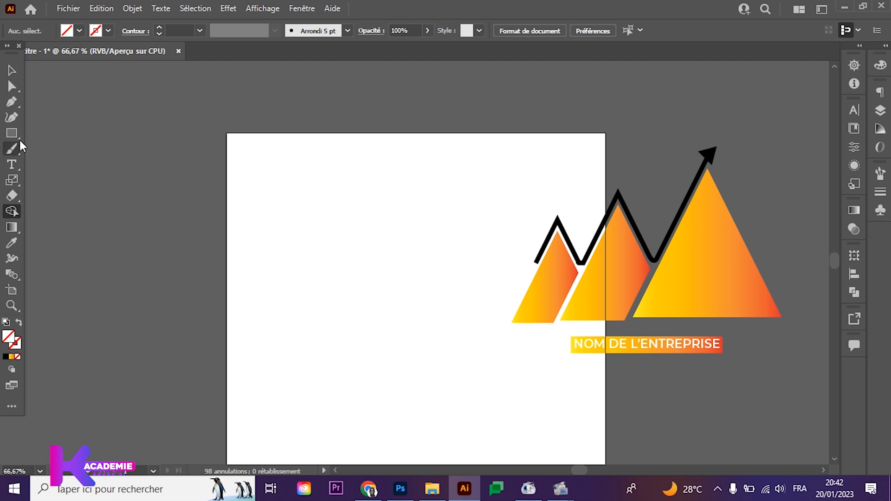
right_click(10, 132)
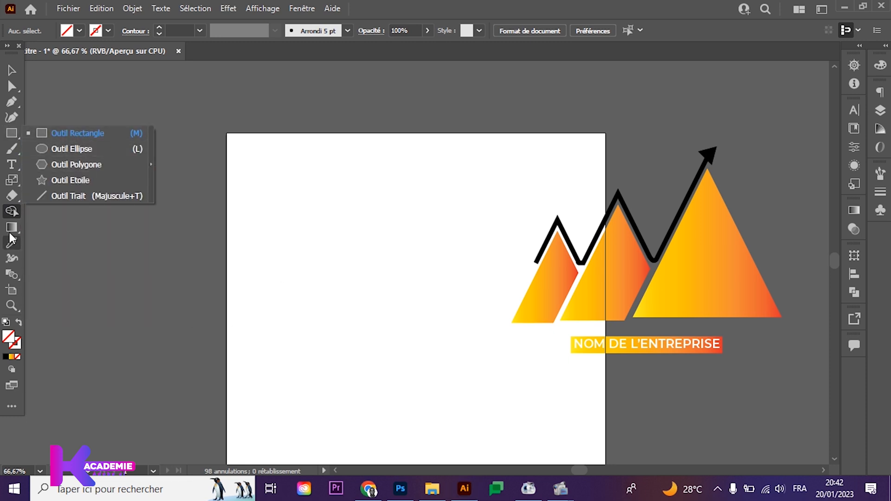
right_click(11, 182)
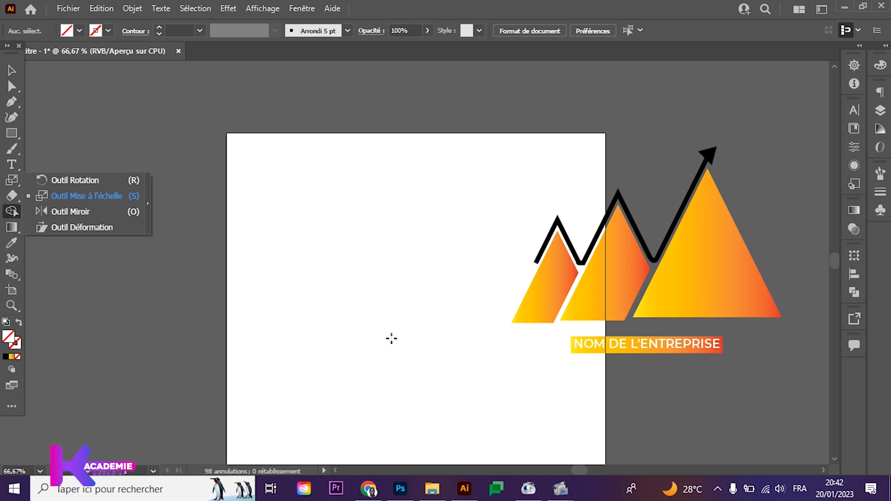
click(13, 215)
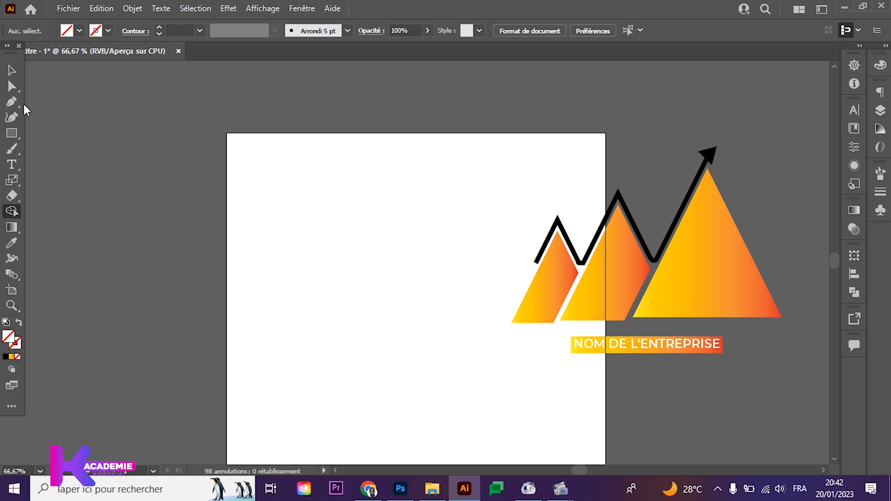
- Select the whole logo with its name banner and move it farther right, almost clear of the artboard
click(12, 68)
drag(537, 134, 765, 361)
drag(612, 312, 659, 305)
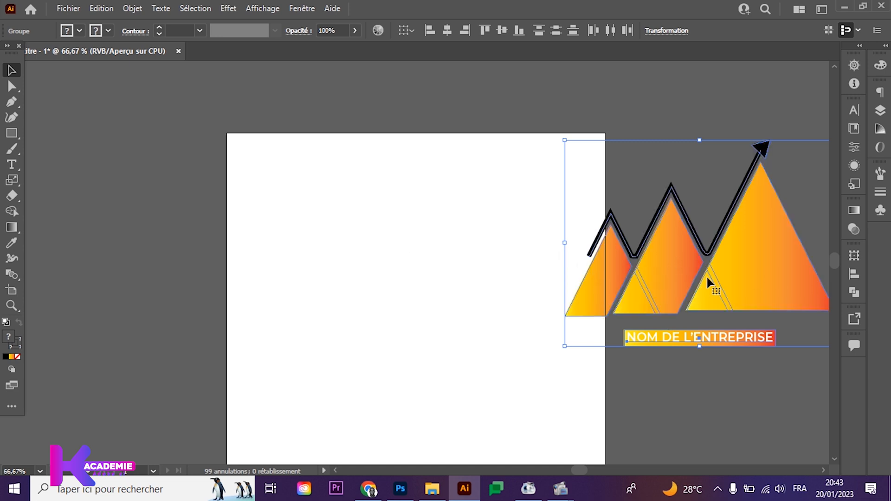
scroll(376, 314, down, 3)
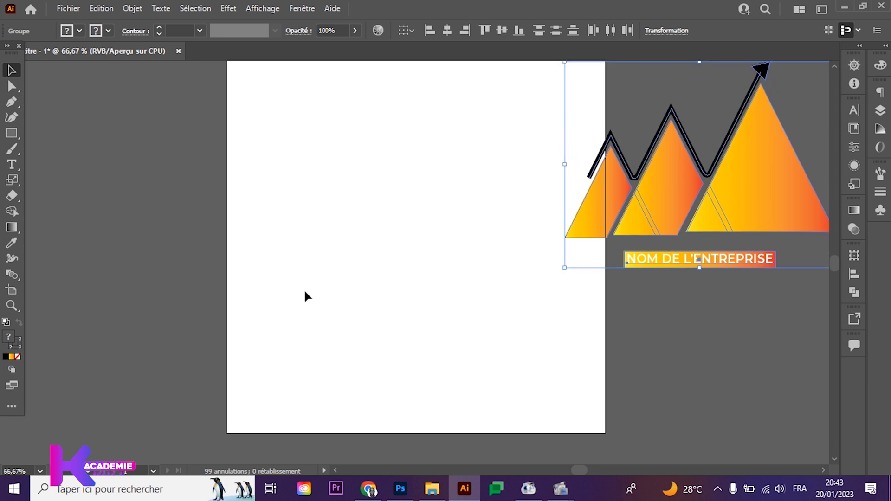
- Try drawing a star on the artboard with the Star tool, reducing its number of points
click(13, 137)
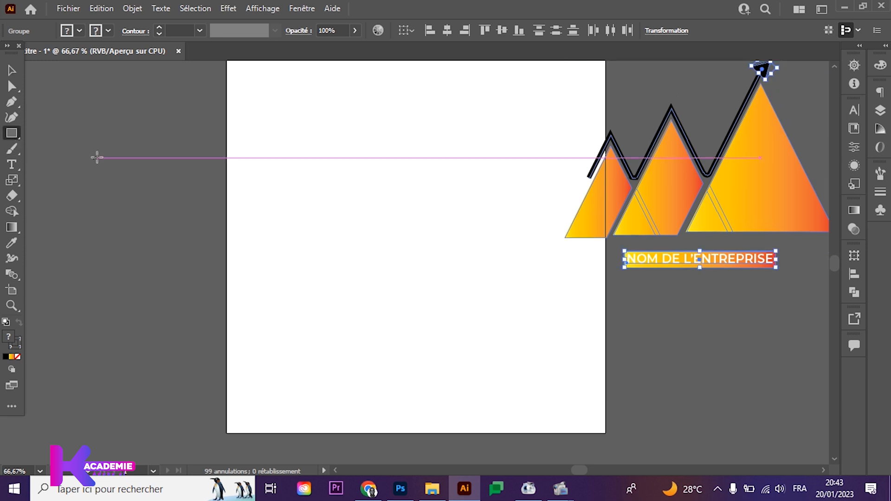
click(13, 133)
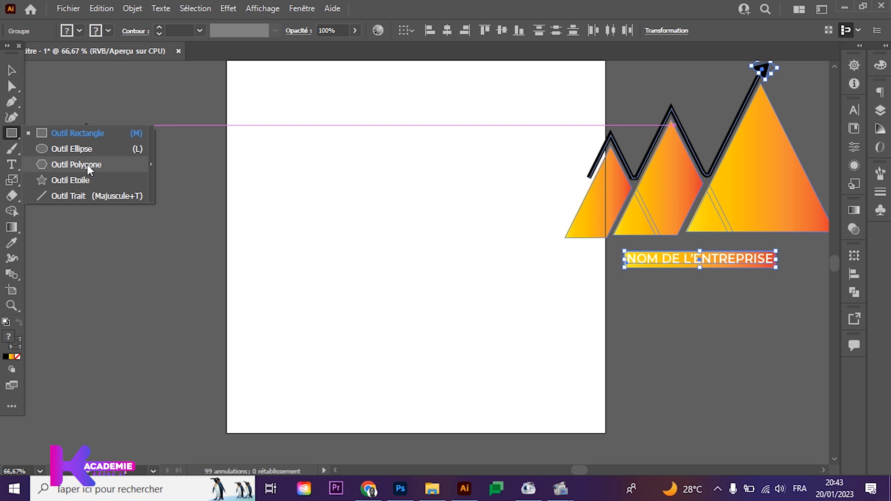
click(81, 179)
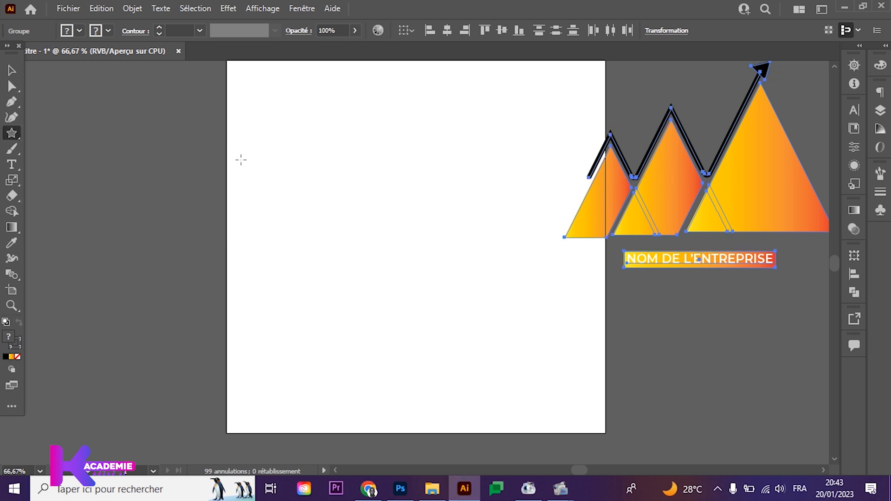
drag(295, 151, 422, 254)
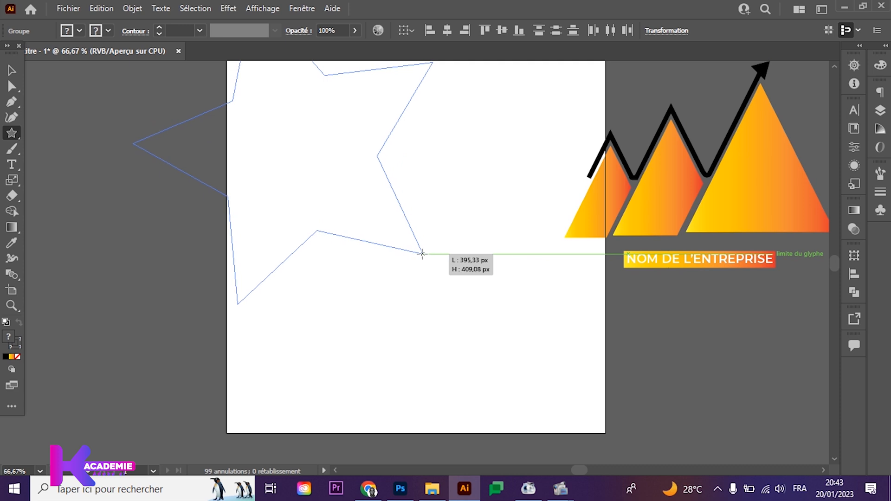
key(Down)
key(Down)
drag(421, 254, 284, 191)
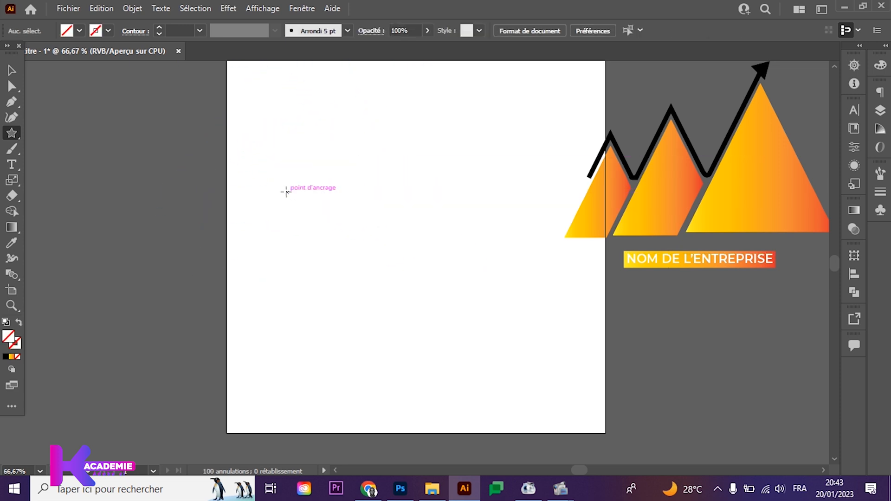
- Try drawing a triangle with the Polygon tool, varying its number of sides, and delete it
click(11, 134)
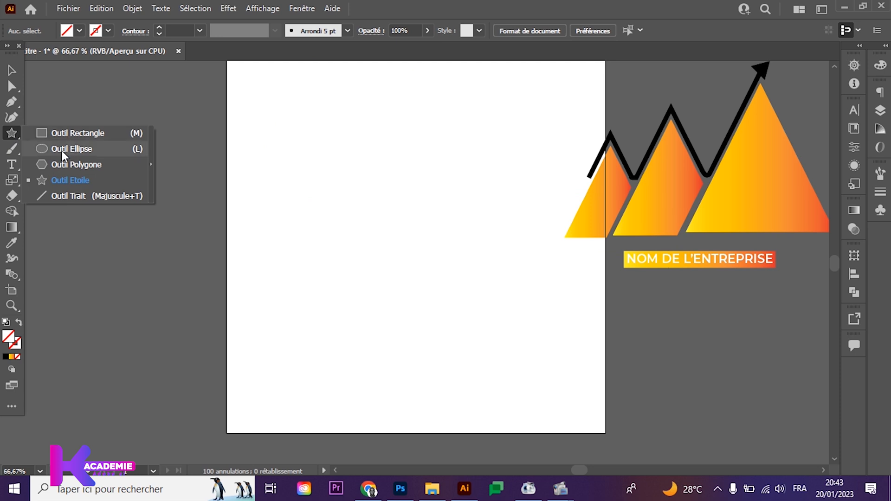
click(65, 149)
click(10, 133)
click(65, 166)
drag(309, 181, 266, 251)
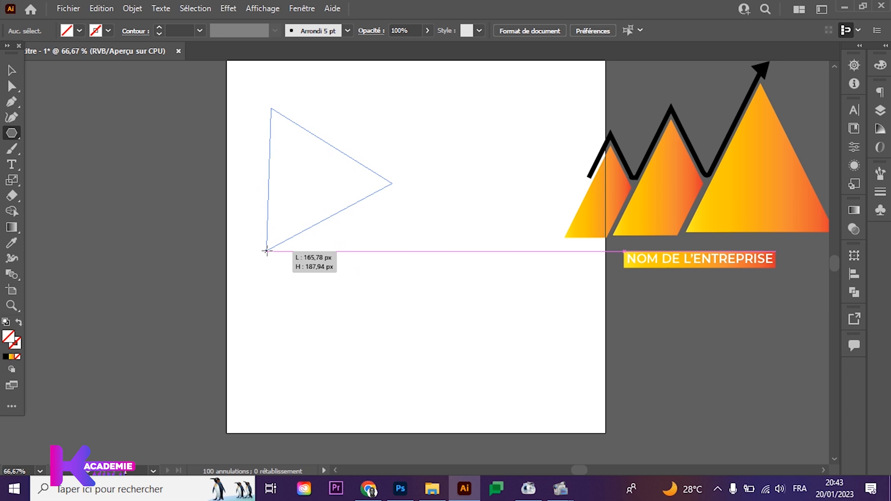
key(Up)
key(Up)
key(Up)
key(Up)
key(Up)
key(Up)
drag(266, 251, 204, 199)
key(Down)
key(Down)
key(Down)
key(Down)
key(Down)
key(Down)
key(Delete)
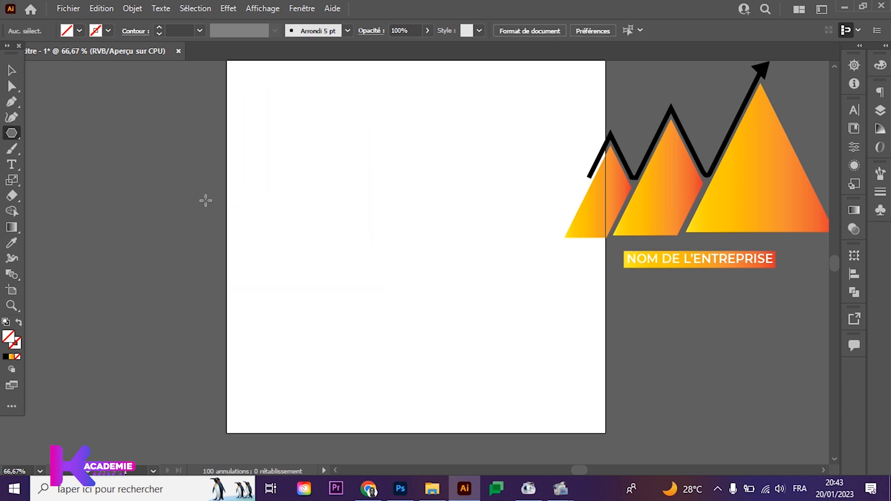
- Draw a nearly square rectangle in the middle of the artboard and fill it with the dark grey sampled from the canvas
right_click(11, 133)
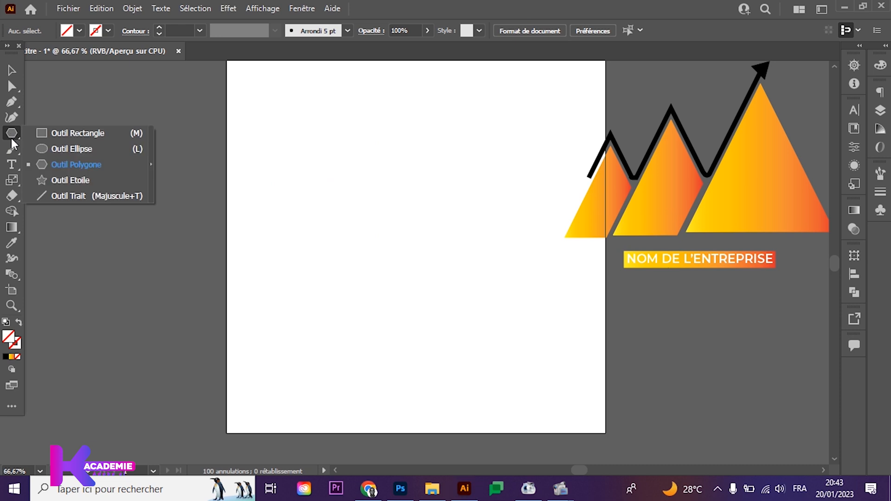
click(52, 132)
drag(331, 158, 482, 301)
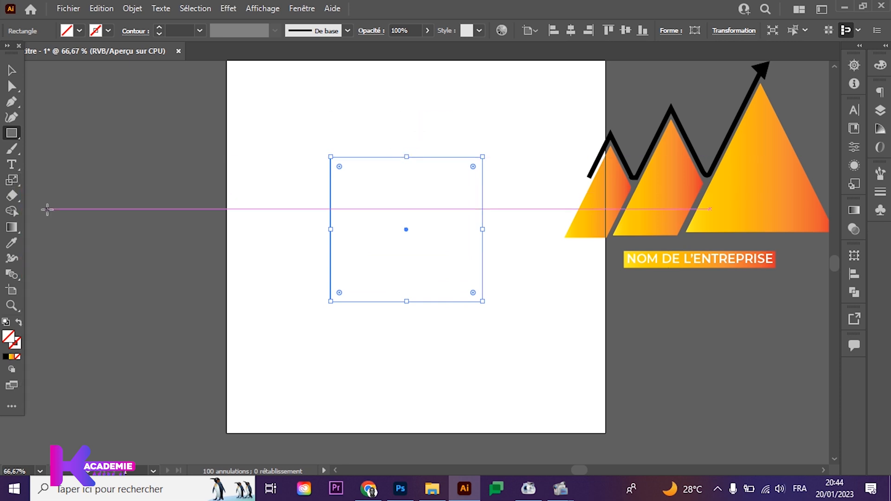
key(i)
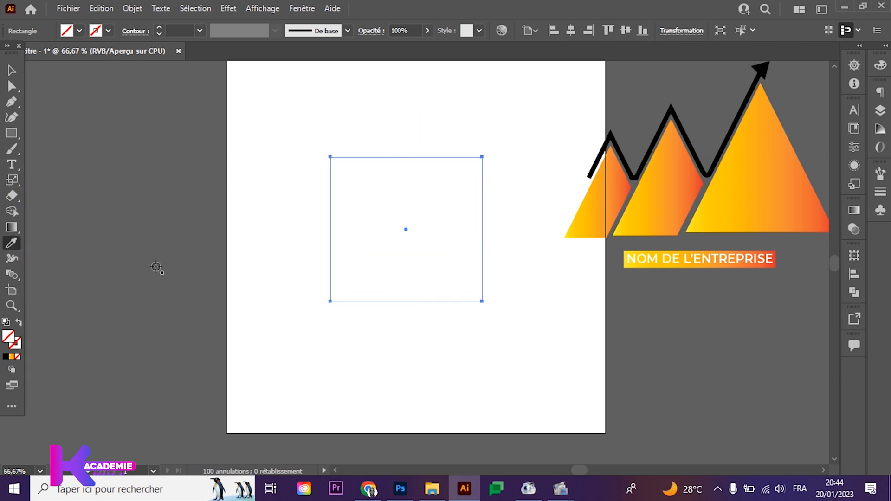
click(222, 262)
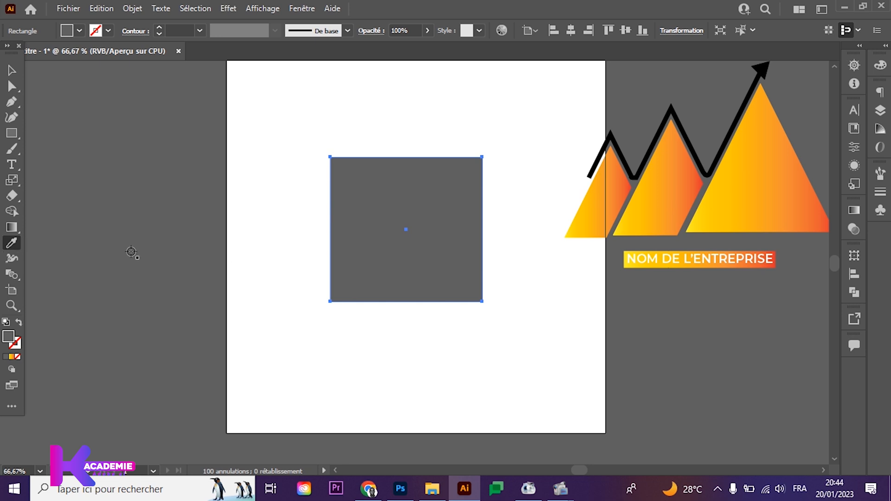
click(11, 70)
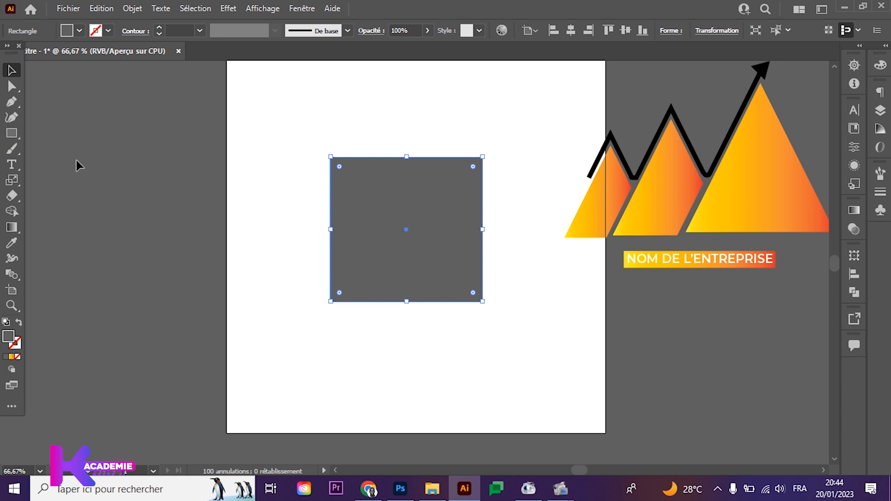
- Add an anchor point at the middle of the rectangle's top edge and scale both top corners into it to form a triangle
click(11, 102)
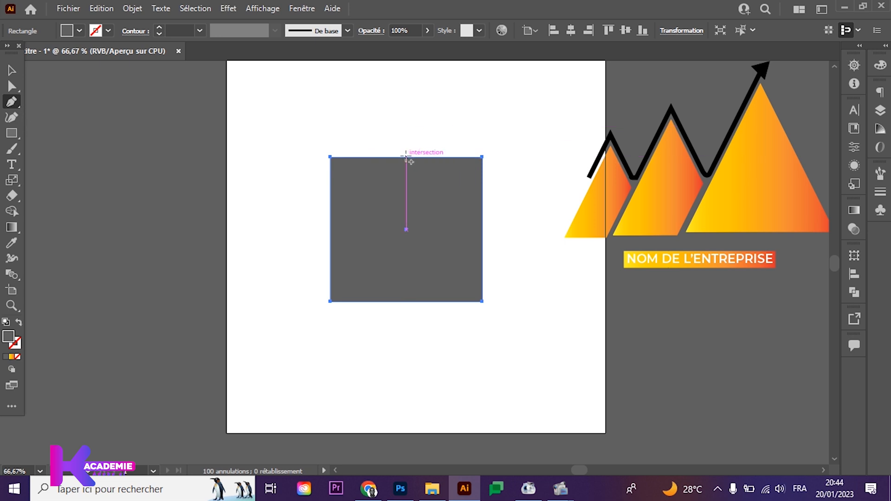
click(406, 158)
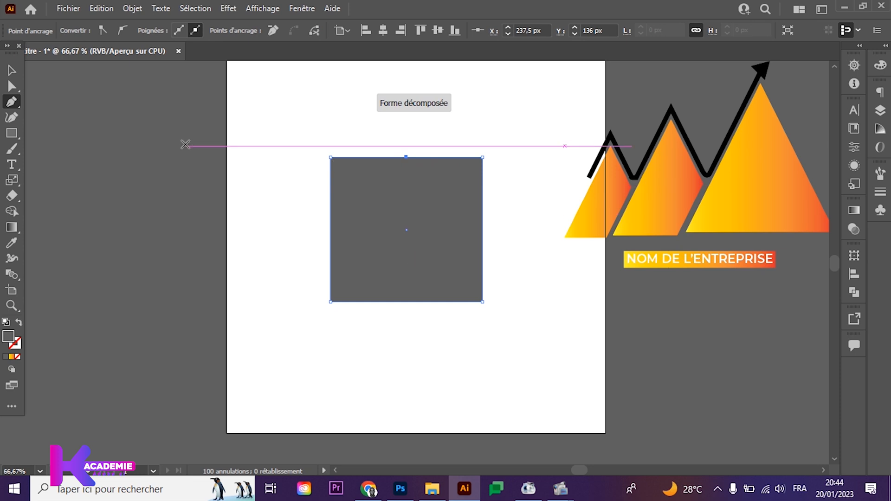
click(14, 85)
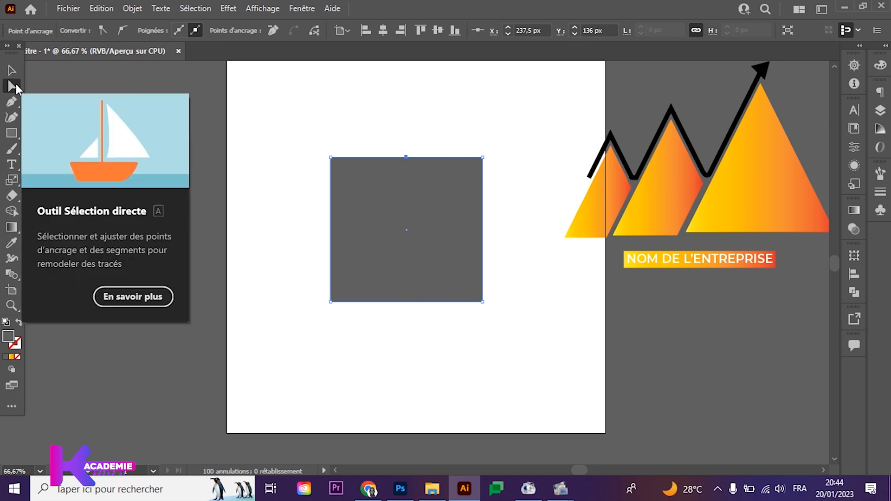
drag(316, 147, 350, 170)
drag(477, 143, 508, 178)
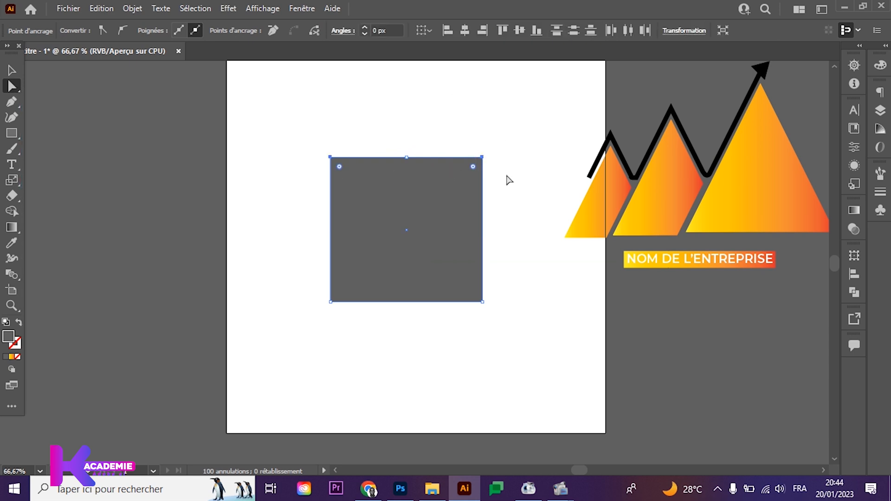
drag(11, 180, 52, 197)
key(ctrl+plus)
key(ctrl+plus)
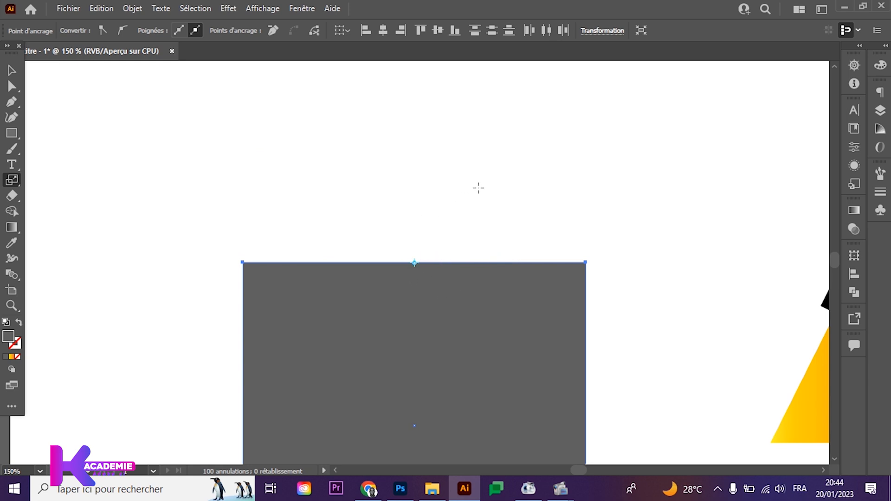
drag(478, 188, 415, 212)
key(ctrl+minus)
key(ctrl+minus)
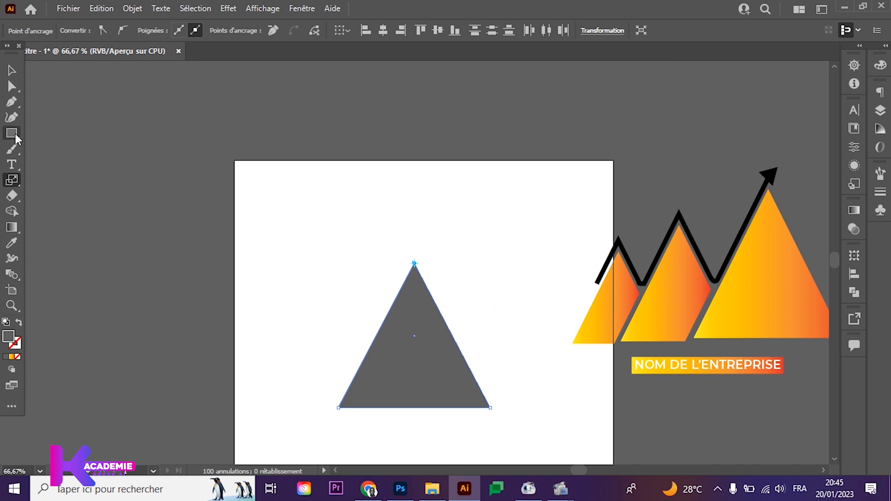
click(12, 70)
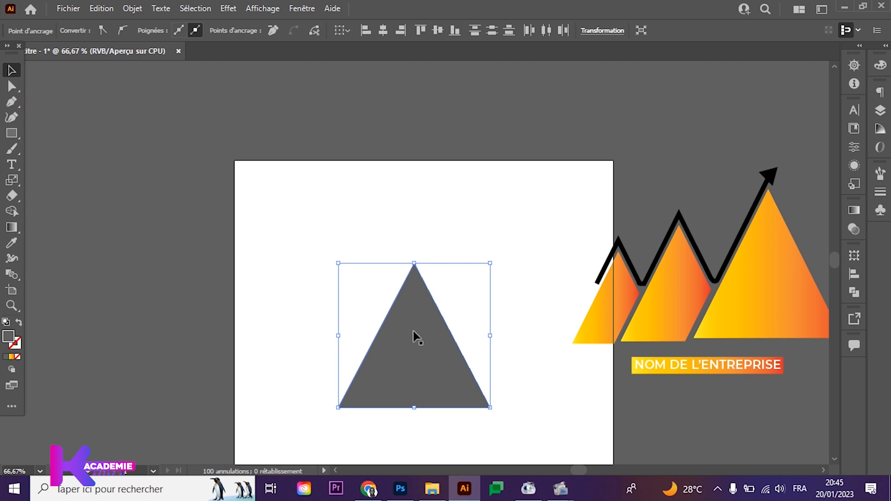
- Scale the grey triangle down proportionally and move it to the lower-left area of the artboard
scroll(486, 268, down, 2)
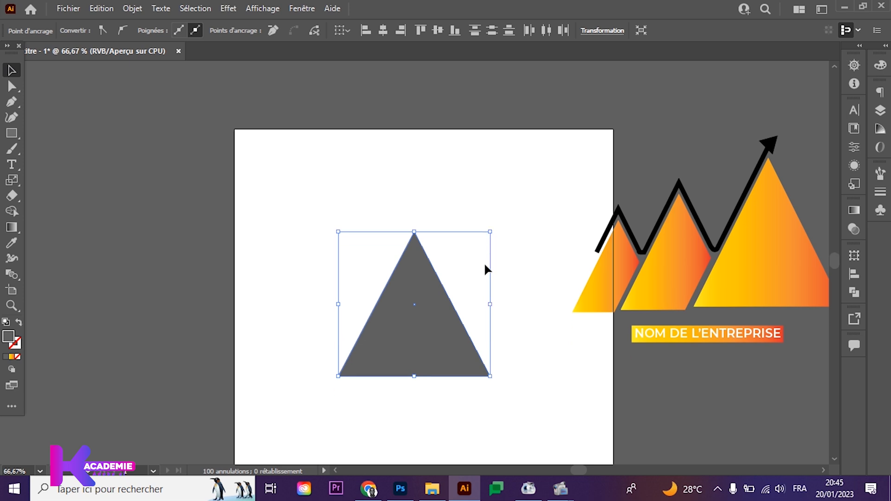
drag(491, 218, 462, 246)
drag(419, 293, 315, 342)
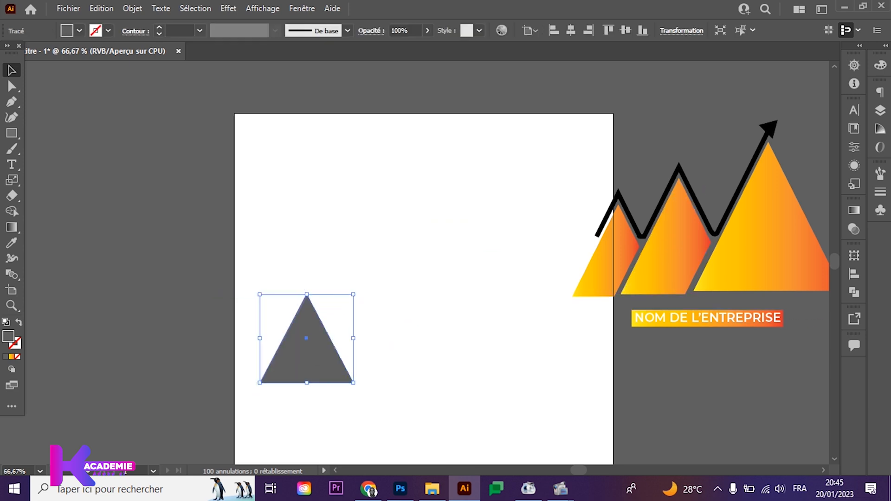
- Duplicate the triangle in place through its layer entry and enlarge the rear copy slightly about its centre
click(880, 110)
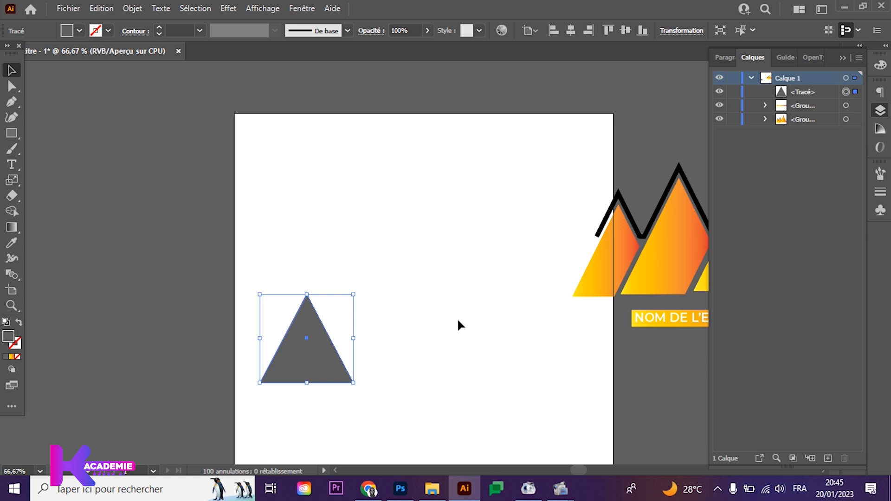
drag(805, 92, 828, 459)
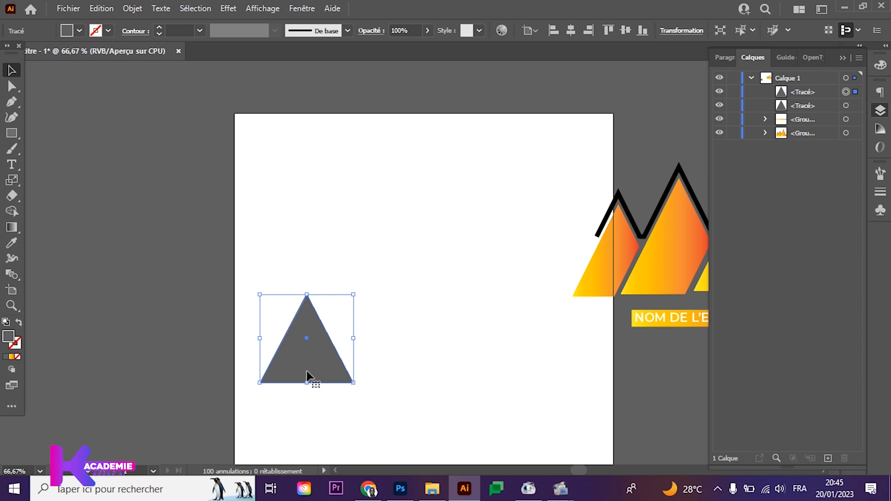
click(844, 56)
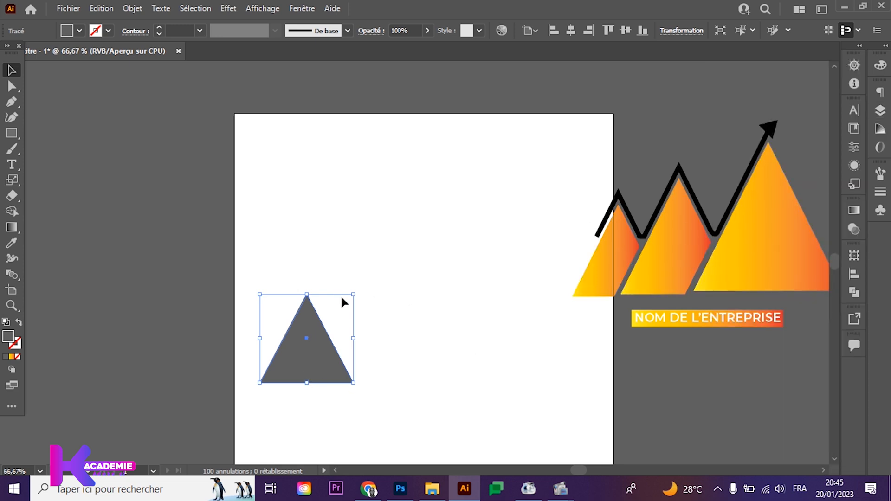
click(880, 110)
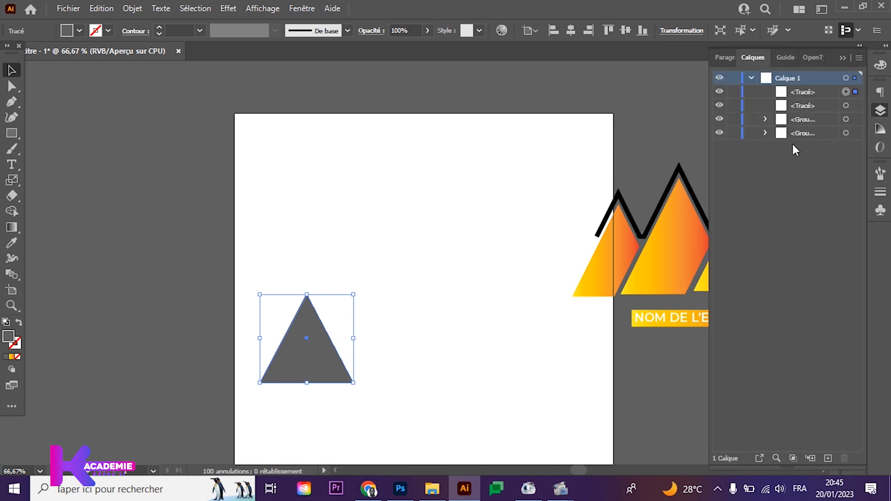
click(846, 106)
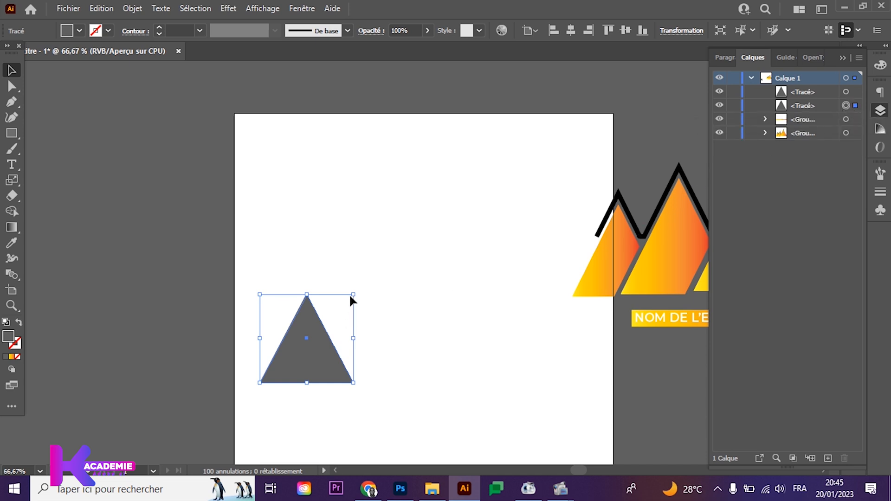
drag(354, 295, 365, 273)
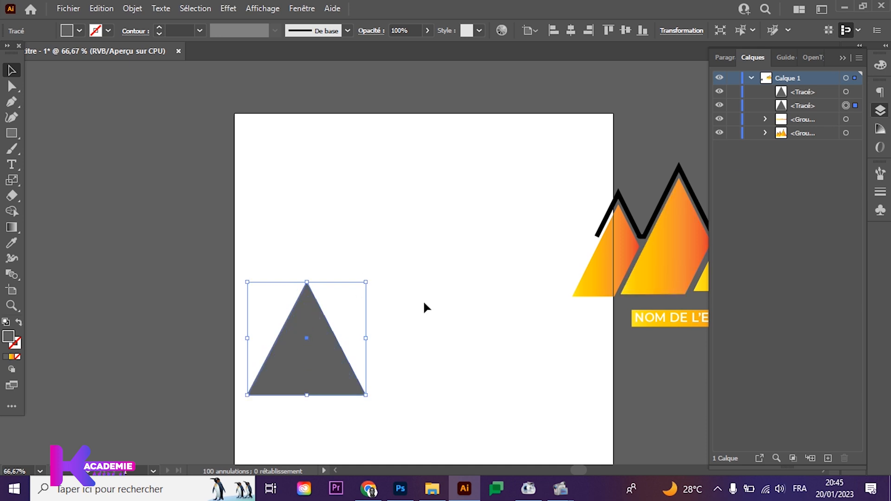
- Change the rear triangle's fill to a lighter grey
double_click(10, 338)
drag(275, 264, 274, 227)
key(Return)
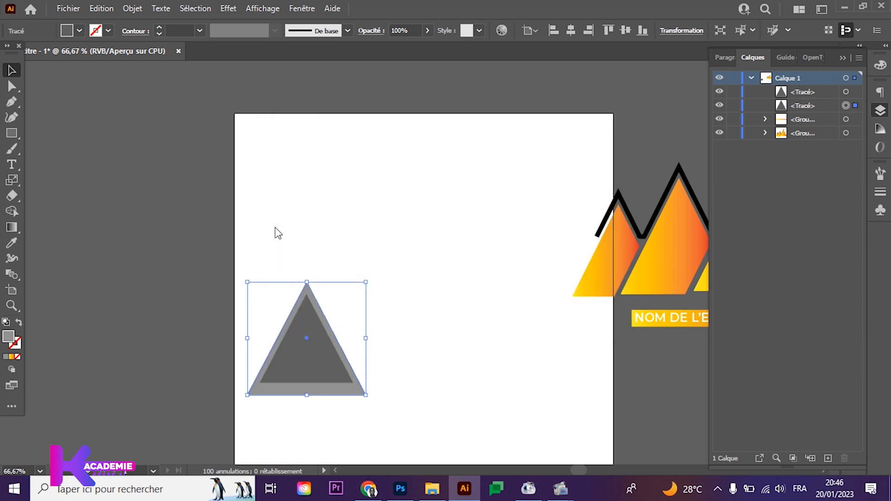
click(163, 329)
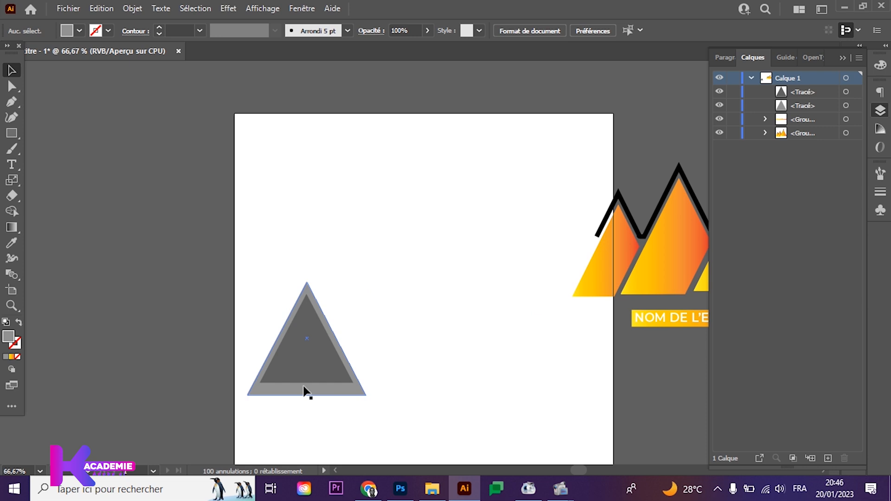
- Resize the light grey triangle proportionally about its centre so it forms a wide border around the dark one
click(344, 391)
drag(365, 396, 364, 395)
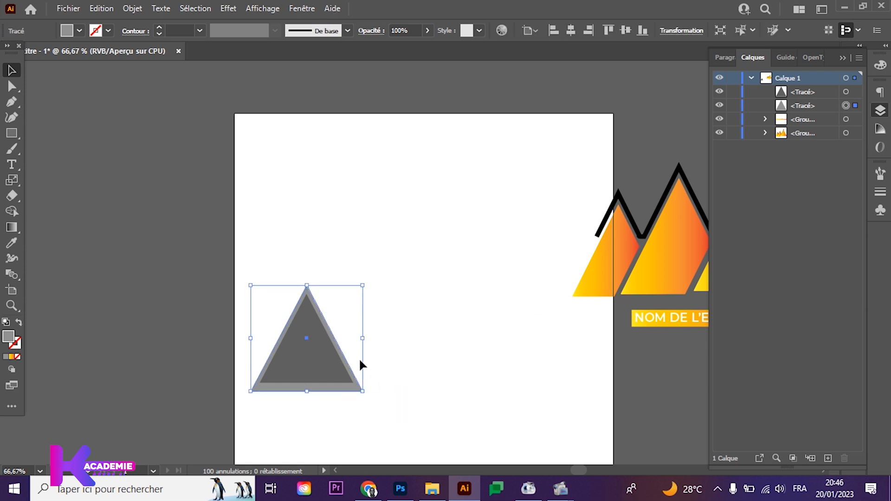
click(157, 377)
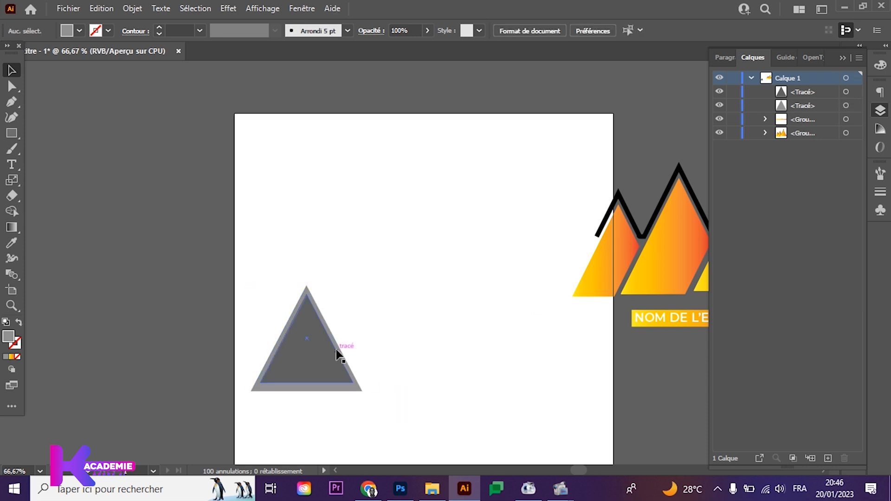
click(362, 391)
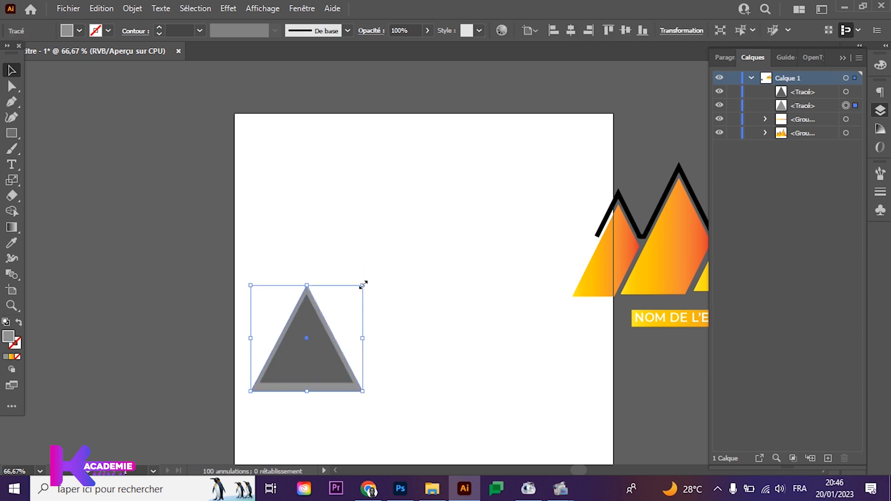
drag(362, 284, 379, 268)
click(146, 348)
- Group the dark and light triangles and duplicate the group in place through its layer entry
drag(414, 306, 238, 374)
key(ctrl+g)
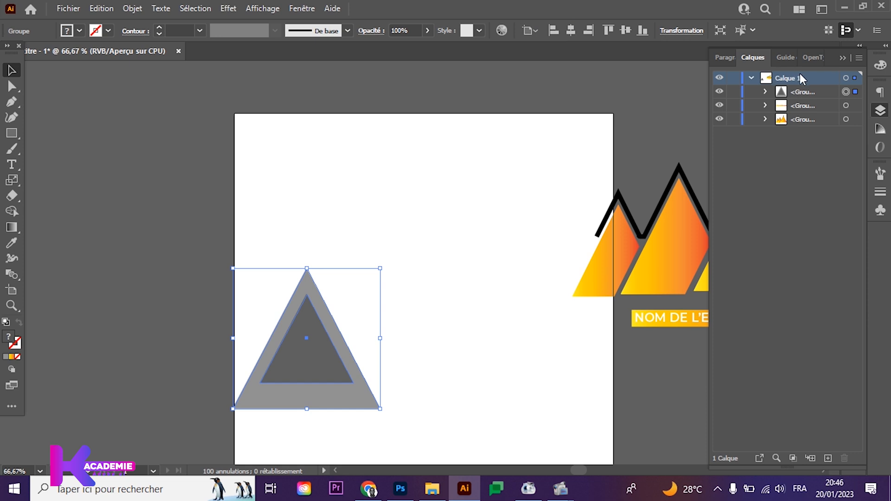
click(804, 92)
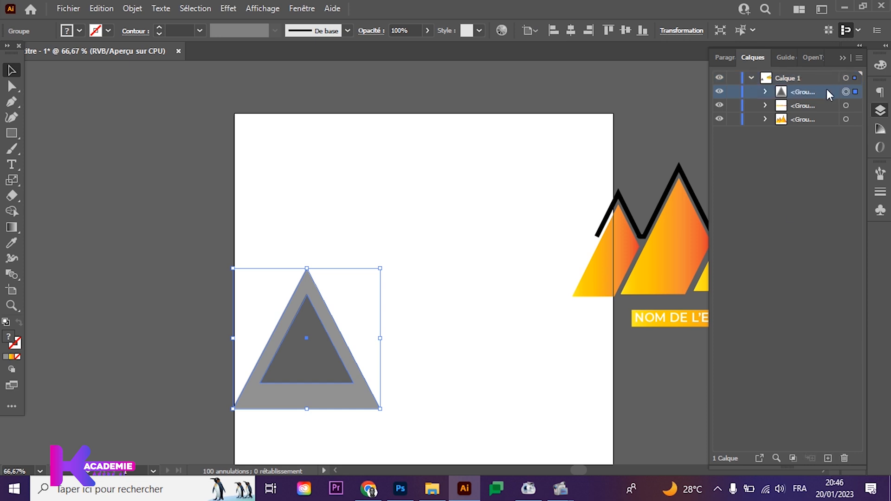
drag(811, 93, 828, 458)
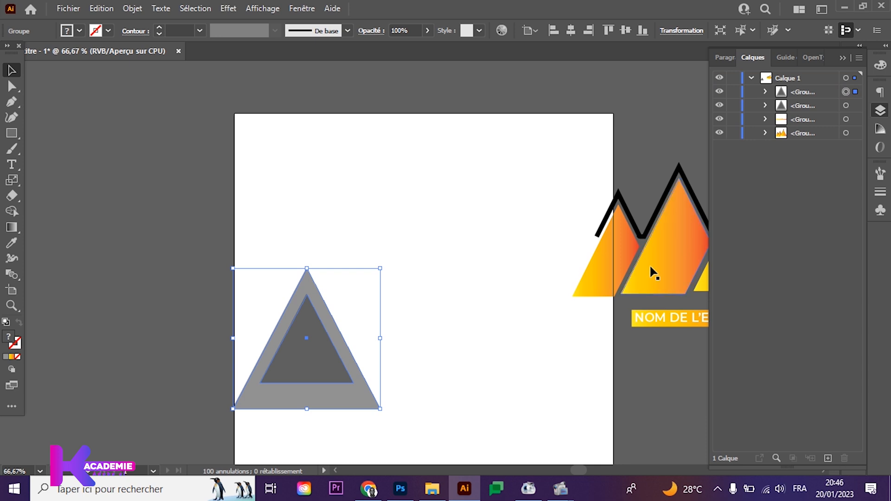
- Shift the duplicated group horizontally to the right until it overlaps only the right corner of the first mountain
key(shift+Right)
key(shift+Right)
key(shift+Right)
key(shift+Right)
key(shift+Right)
key(shift+Right)
key(shift+Right)
key(shift+Right)
key(shift+Right)
key(shift+Right)
key(shift+Right)
key(shift+Right)
key(shift+Right)
key(shift+Right)
key(shift+Right)
key(shift+Right)
key(shift+Right)
key(shift+Right)
key(shift+Right)
key(shift+Right)
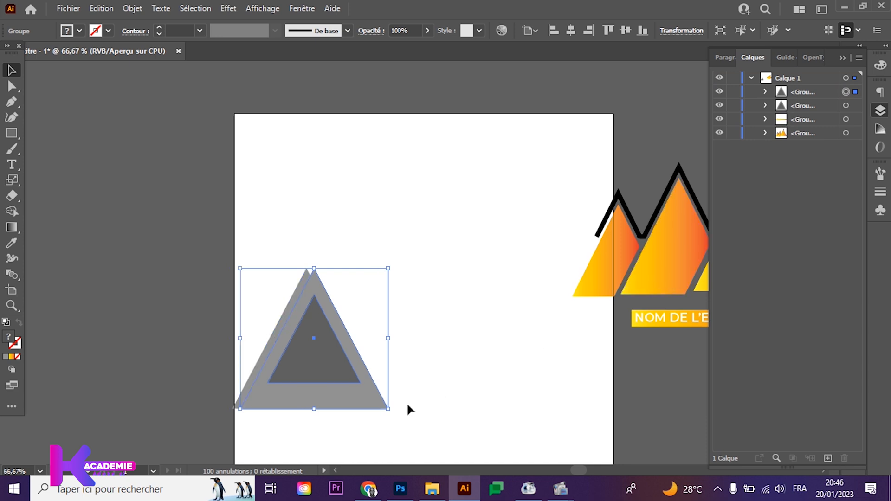
key(shift+Right)
key(shift+Right)
key(shift+Right)
key(shift+Right)
key(shift+Right)
key(shift+Right)
key(shift+Right)
key(shift+Right)
key(shift+Right)
key(shift+Right)
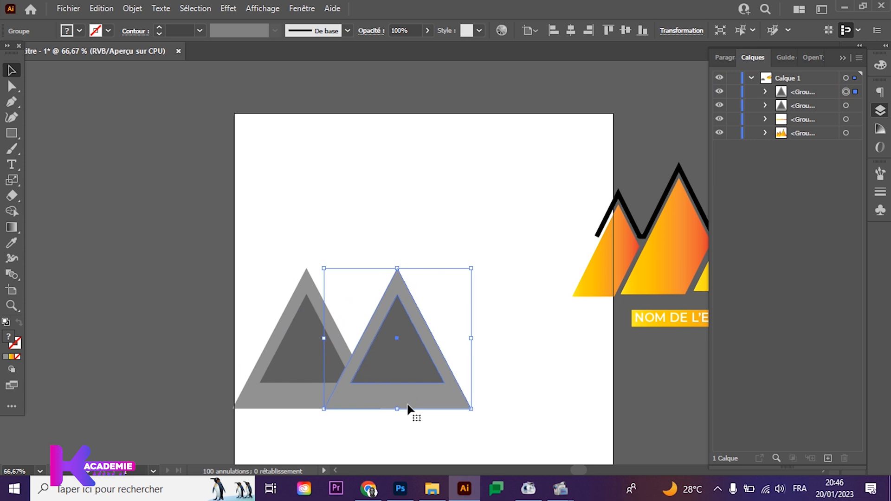
key(Right)
key(Right)
key(Right)
key(Right)
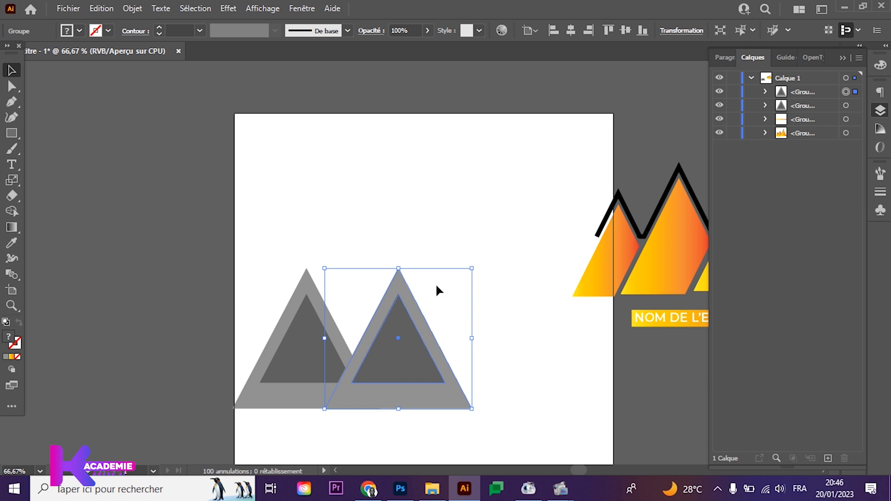
- Enlarge the second mountain proportionally on the same baseline and nudge it left so its light border cuts off the first dark triangle's right side
drag(472, 266, 512, 231)
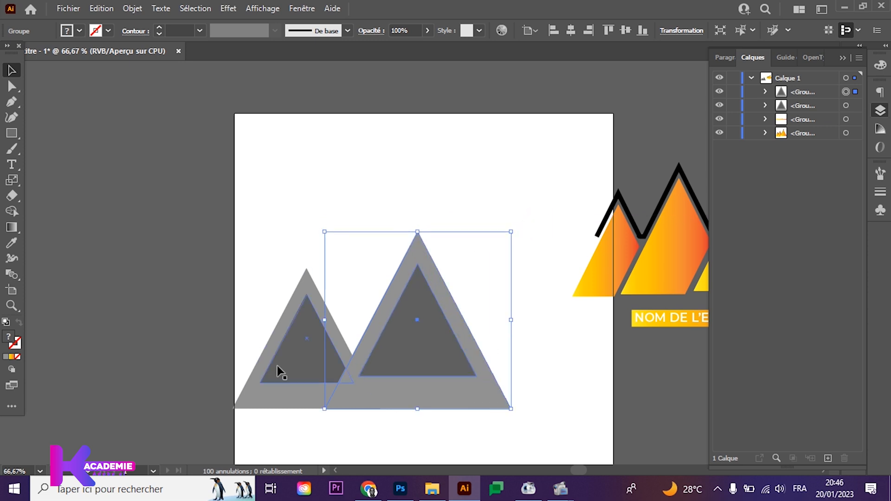
key(shift+Left)
key(shift+Left)
key(shift+Left)
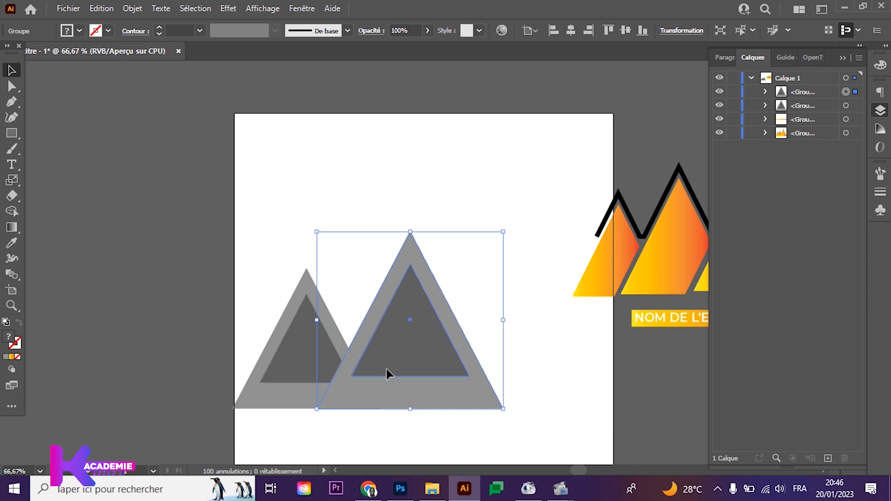
key(Left)
key(Left)
key(Left)
key(Left)
key(Left)
key(Left)
key(Left)
key(Left)
key(Left)
key(Left)
key(Left)
key(Left)
key(Left)
key(Left)
key(Left)
key(Left)
key(Left)
key(Left)
key(Left)
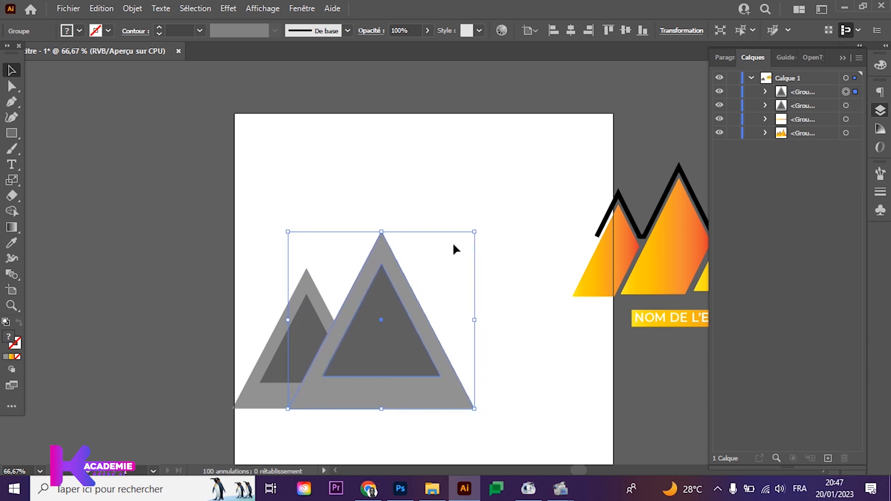
mouse_move(477, 231)
mouse_down()
mouse_move(485, 205)
mouse_move(513, 200)
mouse_move(488, 217)
mouse_up()
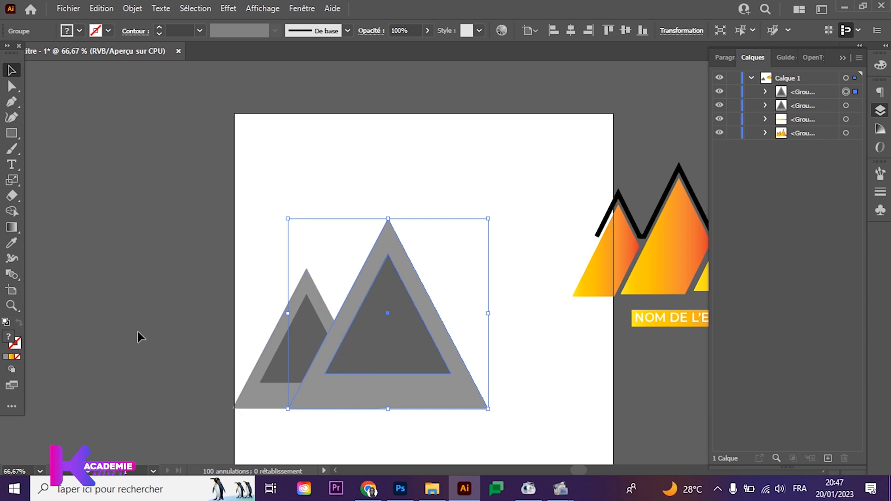
click(180, 342)
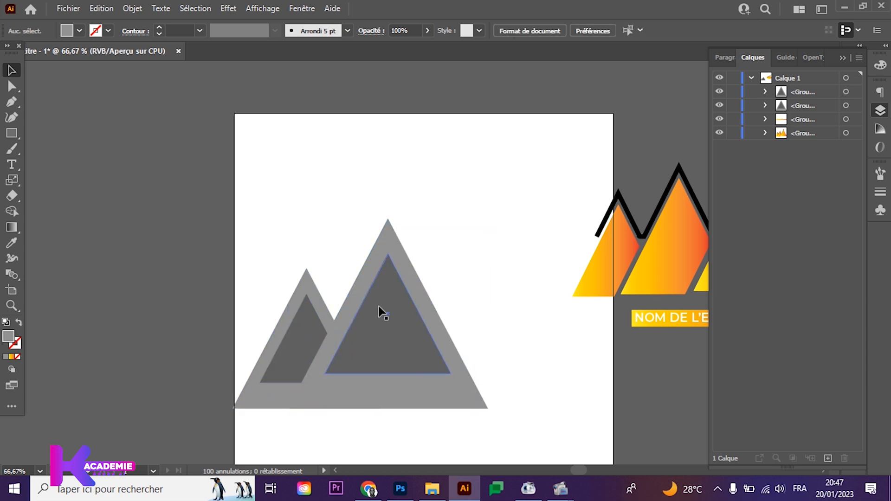
- Duplicate the second mountain group and shift the copy horizontally to the right so it overlaps the second mountain's right side
drag(353, 230, 416, 277)
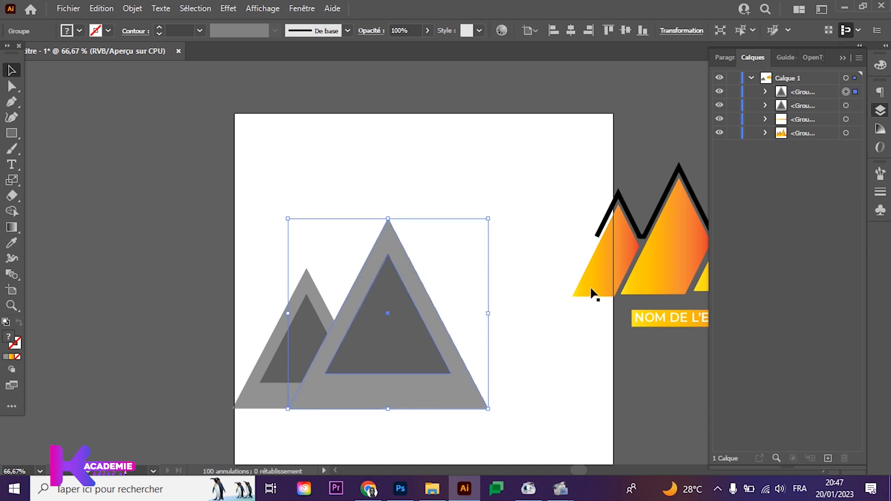
drag(800, 94, 829, 458)
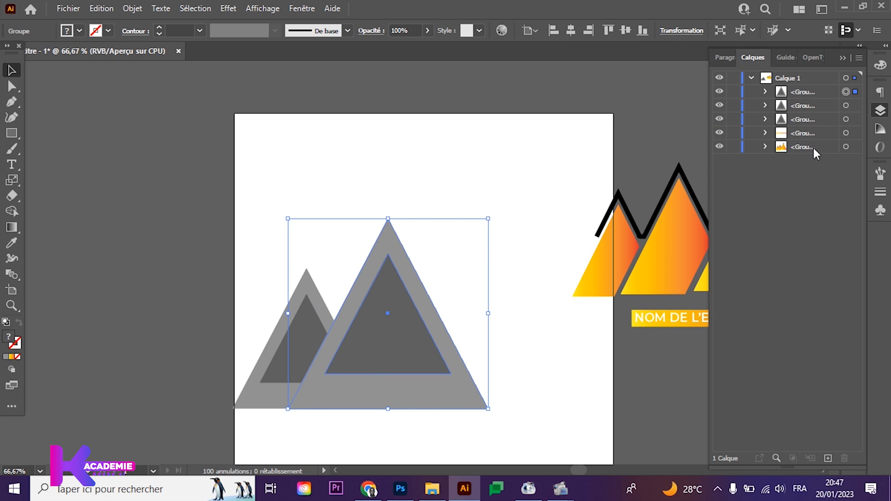
key(shift+Right)
key(shift+Right)
key(shift+Right)
key(shift+Right)
key(shift+Right)
key(shift+Right)
key(shift+Right)
key(shift+Right)
key(shift+Right)
key(shift+Right)
key(shift+Right)
key(shift+Right)
key(shift+Right)
key(shift+Right)
key(shift+Right)
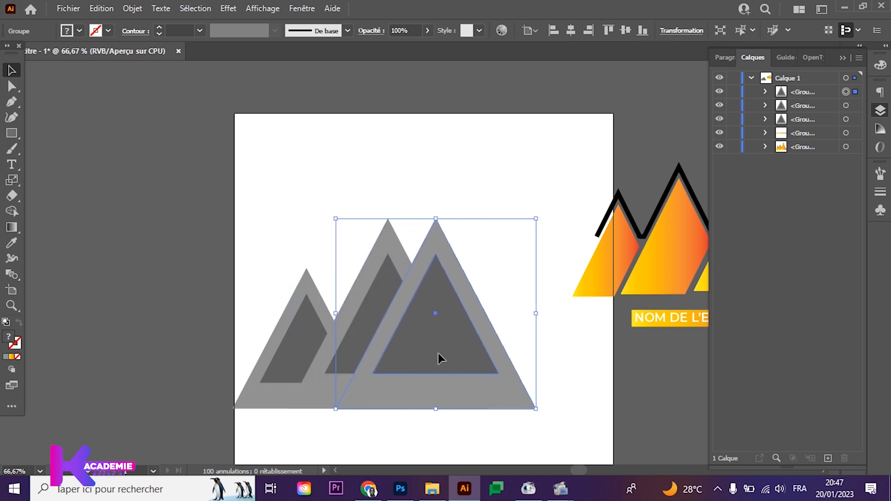
key(shift+Right)
key(shift+Right)
key(shift+Right)
key(shift+Right)
key(shift+Right)
key(shift+Right)
key(shift+Right)
key(shift+Right)
key(shift+Right)
key(shift+Right)
key(shift+Right)
key(shift+Right)
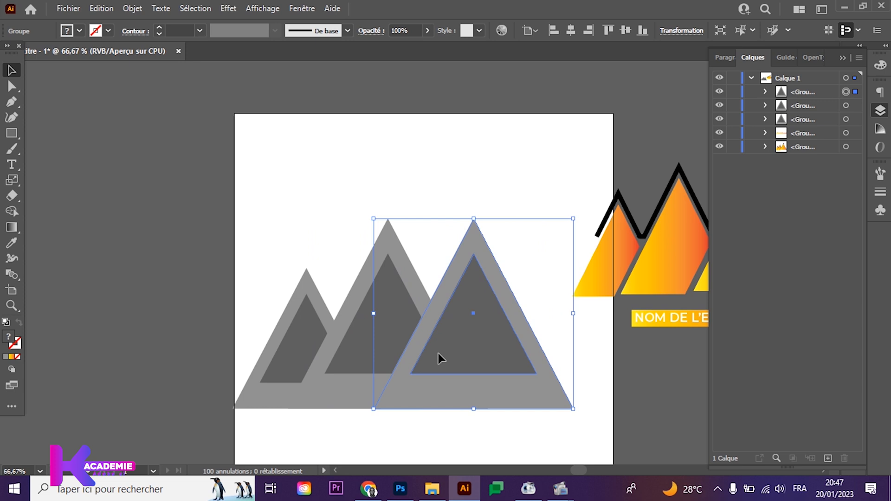
- Enlarge the third mountain proportionally on the same baseline into the tallest peak and nudge it left over the second mountain
key(shift+Down)
key(ctrl+z)
click(439, 355)
drag(577, 220, 622, 168)
key(Left)
key(Left)
key(Left)
key(Left)
key(Left)
key(Left)
key(Left)
key(Left)
key(Left)
key(Left)
key(Left)
key(Left)
key(Left)
key(Left)
key(Left)
key(Left)
key(Left)
key(Left)
key(Left)
key(Left)
key(Left)
key(Left)
key(Left)
key(Left)
key(Left)
key(Left)
key(Left)
key(Left)
key(Left)
key(Left)
key(Left)
key(Left)
key(Left)
key(Left)
key(Left)
- Select all three mountains, shift them slightly right and scale them down together about their centre to fit inside the artboard
drag(274, 255, 510, 368)
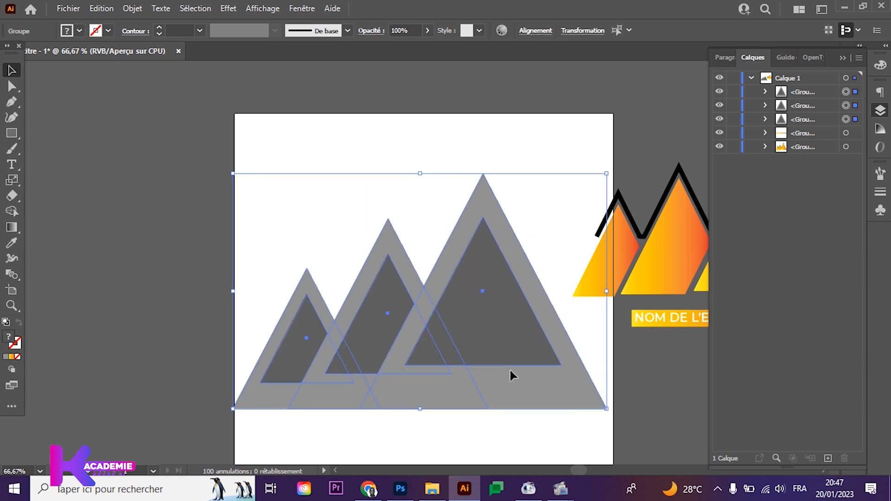
key(shift+Right)
key(shift+Right)
key(shift+Right)
key(shift+Right)
key(shift+Right)
key(shift+Left)
key(shift+Left)
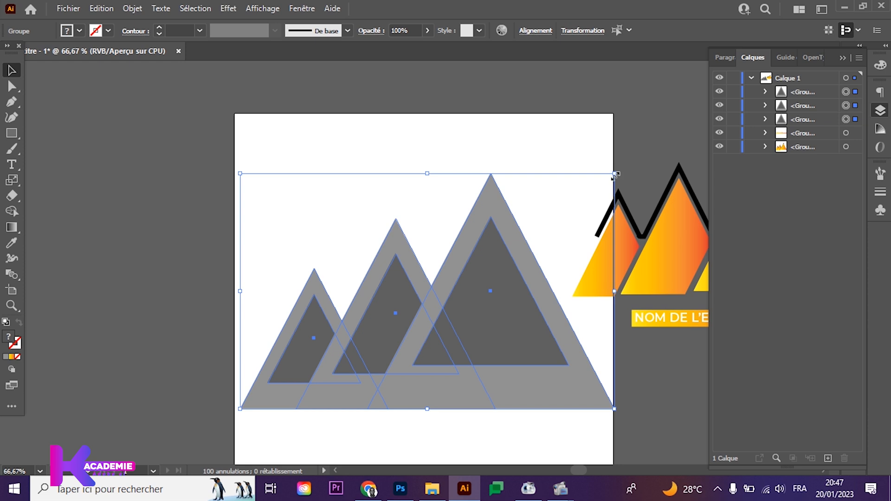
drag(615, 174, 577, 196)
scroll(474, 358, up, 1)
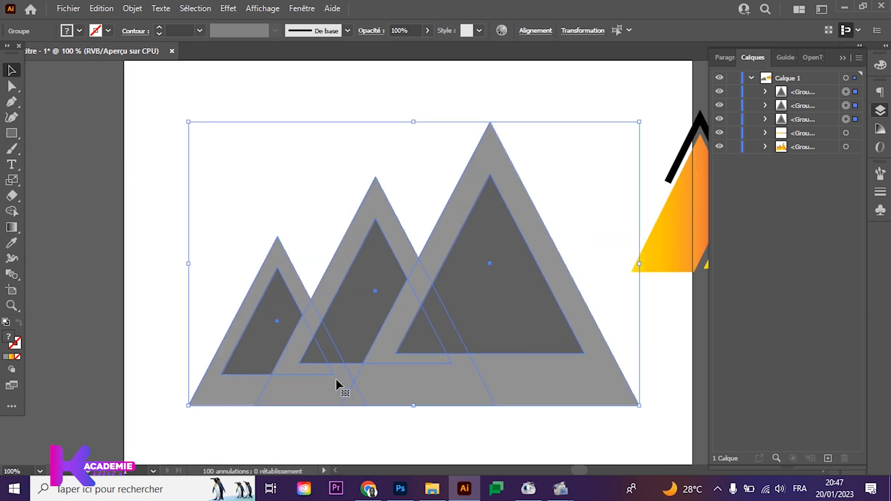
- Ungroup the three mountains into separate light and dark triangles and undo the trial edits made on the loose pieces
click(179, 330)
key(ctrl+minus)
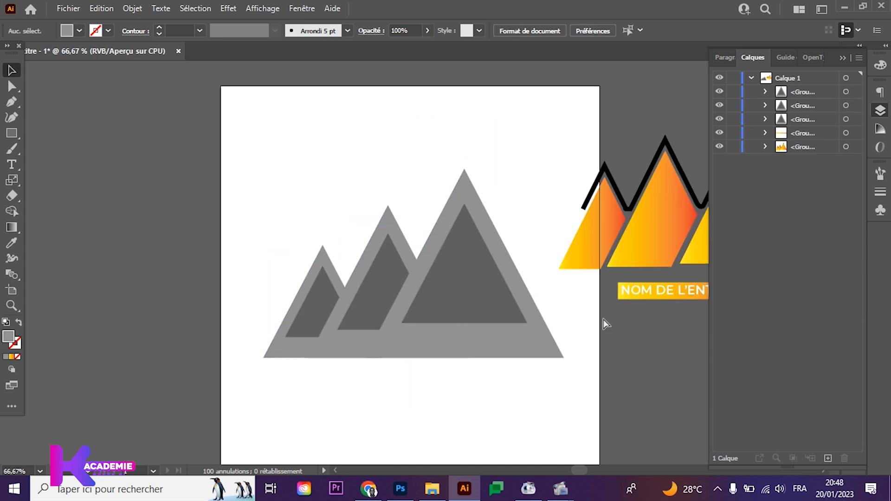
key(space)
drag(641, 268, 559, 295)
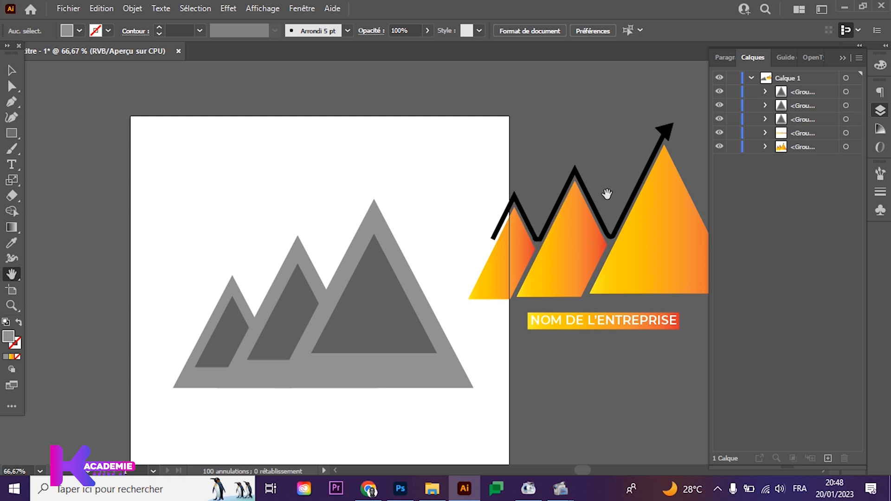
key(v)
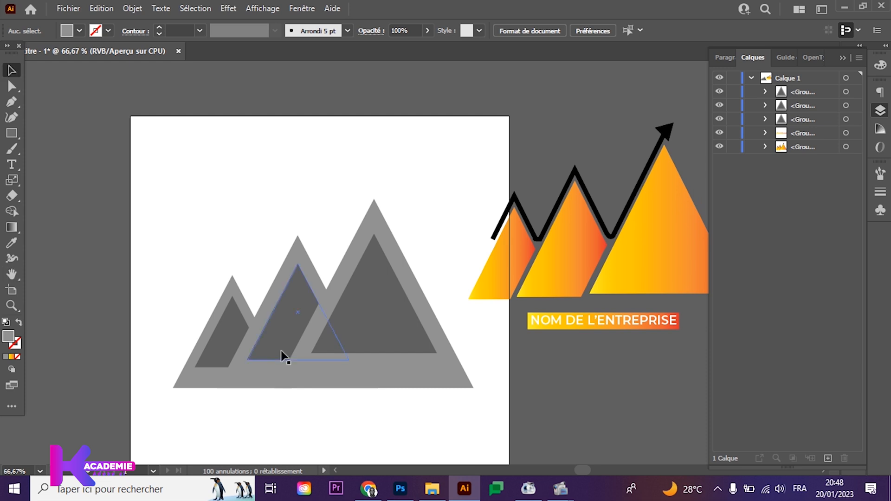
click(350, 382)
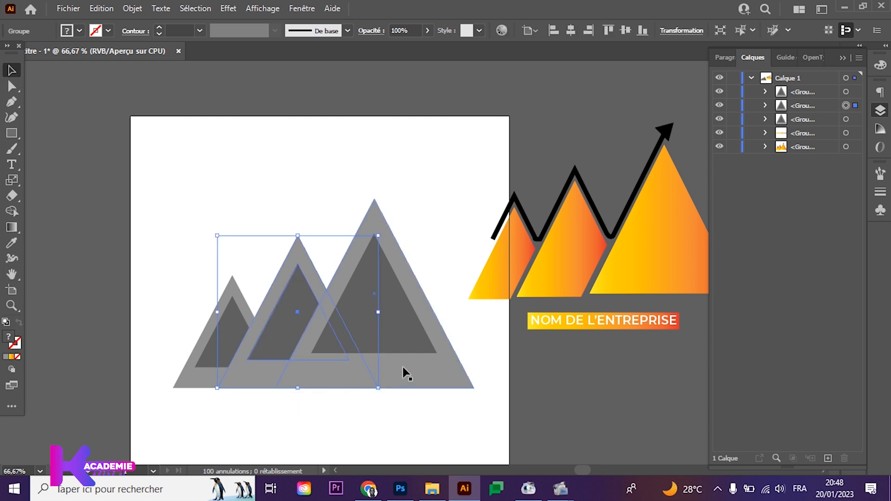
right_click(300, 377)
key(ctrl+z)
key(ctrl+z)
key(ctrl+z)
key(ctrl+z)
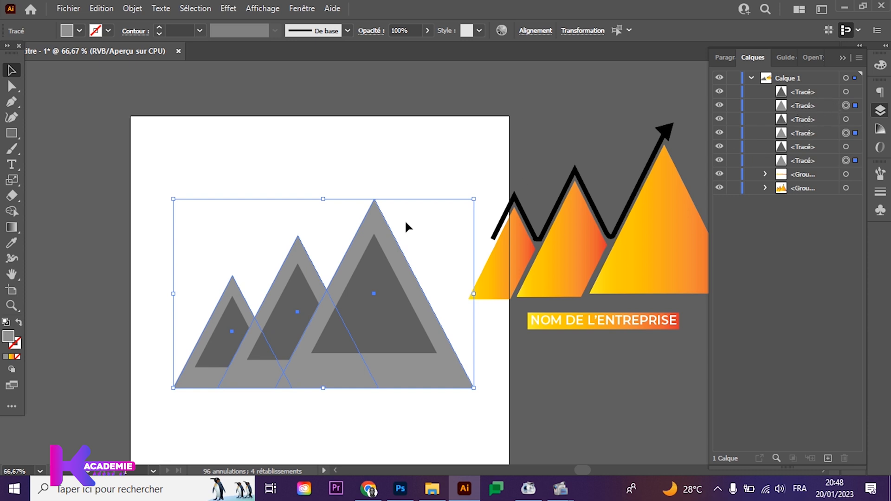
- Select the three light grey outer triangles together, leaving the dark inner ones out of the selection
click(347, 422)
click(215, 385)
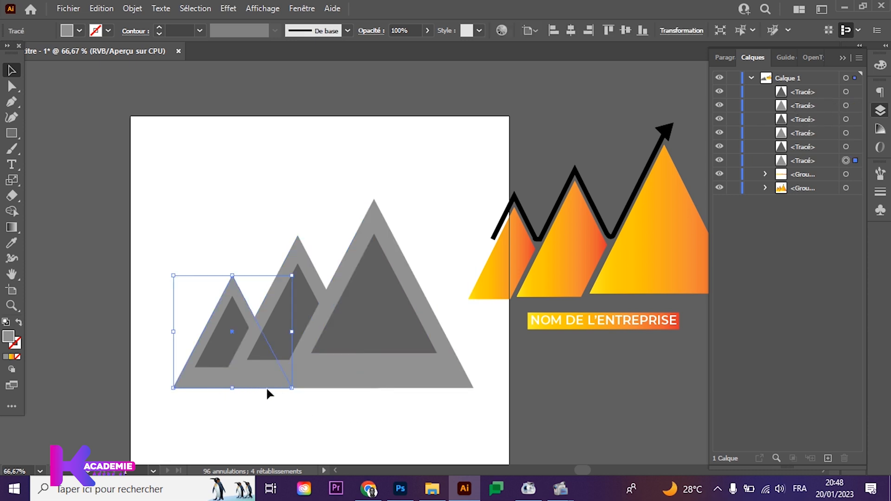
shift+click(313, 264)
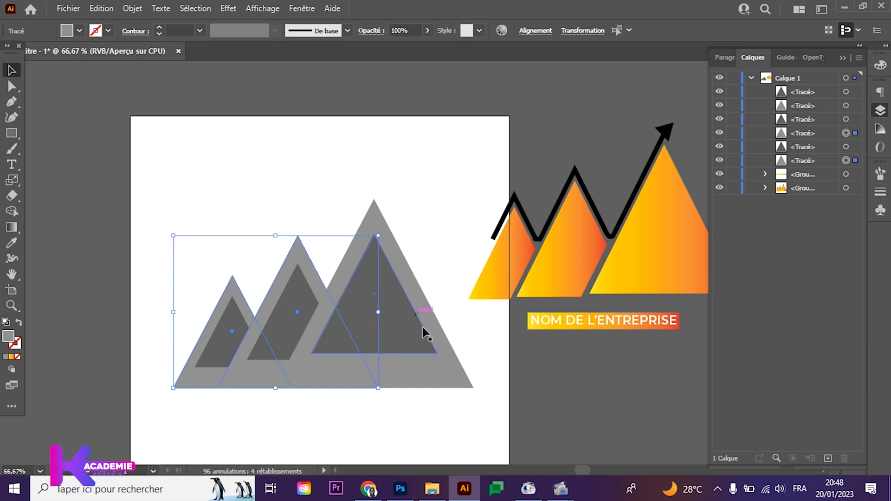
shift+click(450, 383)
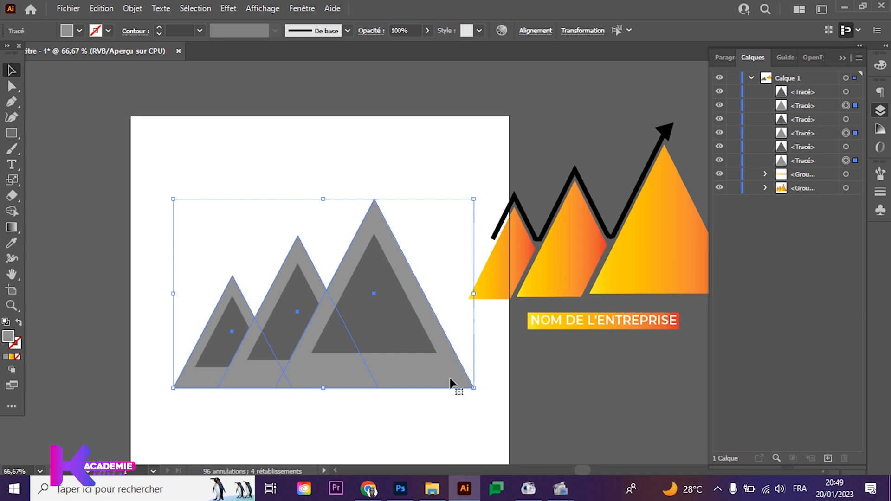
key(a)
key(ctrl+shift+z)
key(ctrl+shift+z)
key(ctrl+shift+z)
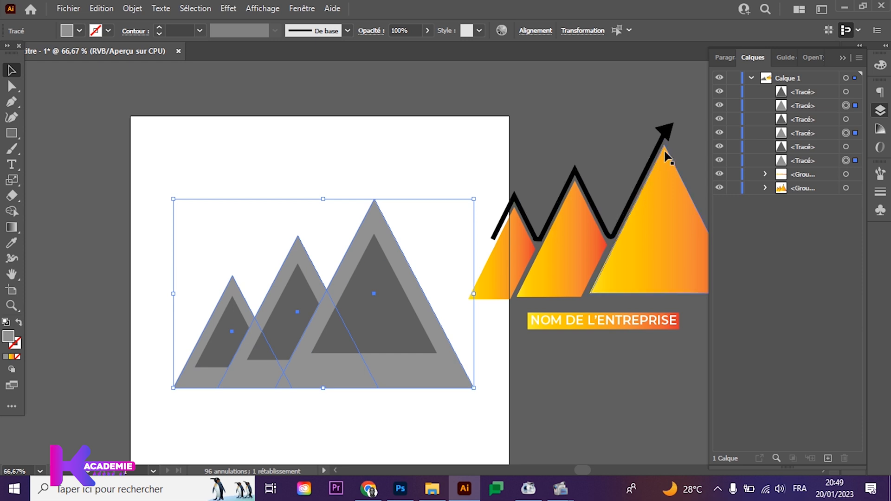
- Group all six triangles, duplicate the group with the lower copy hidden as a backup, and expand the visible group's layer entry
drag(122, 249, 306, 278)
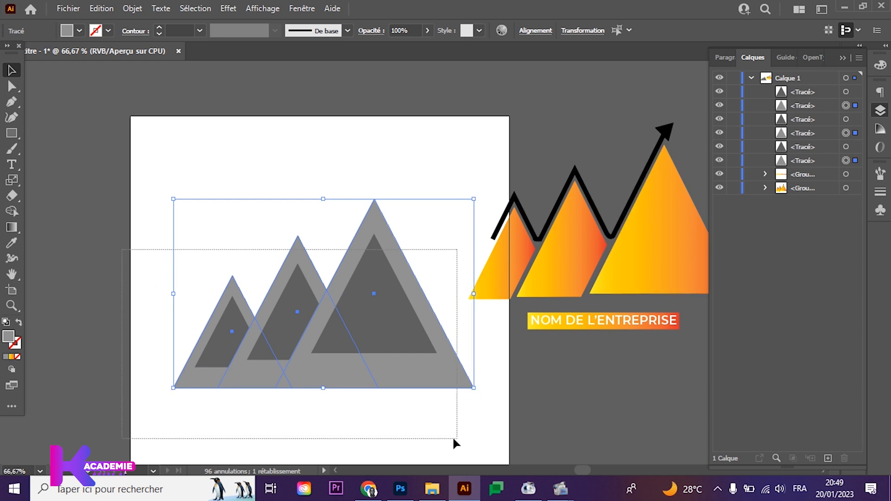
key(ctrl+g)
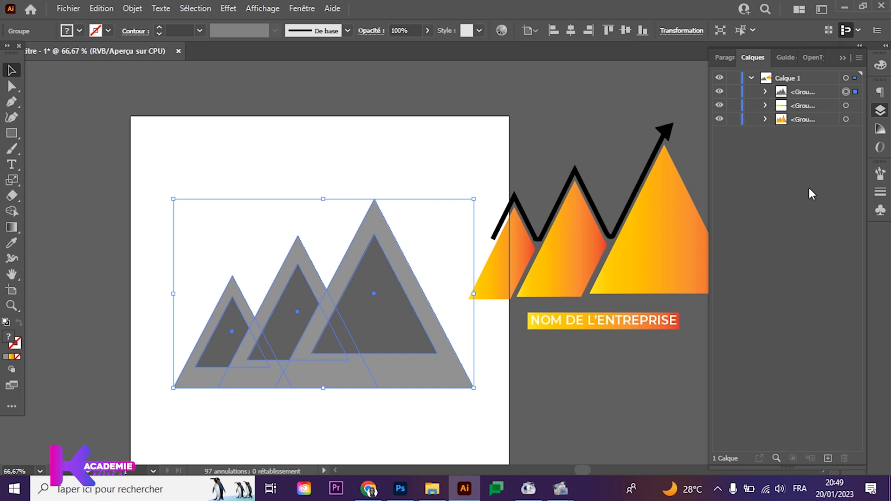
drag(795, 94, 829, 458)
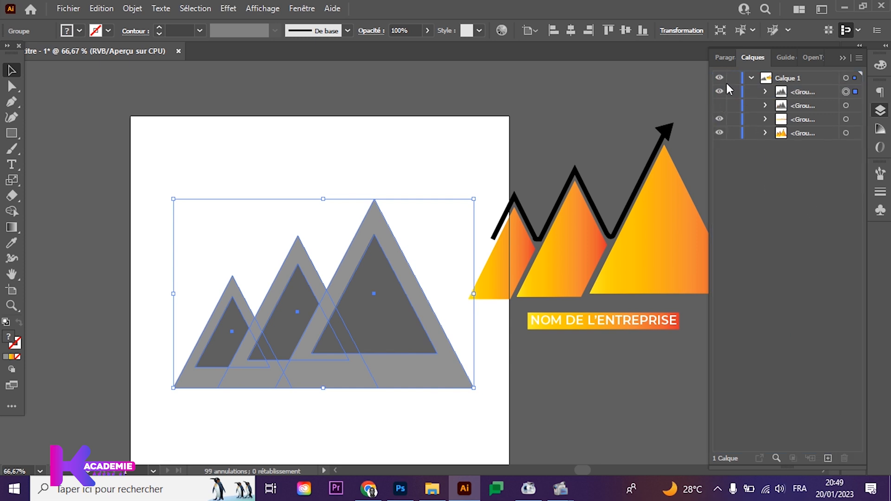
click(764, 91)
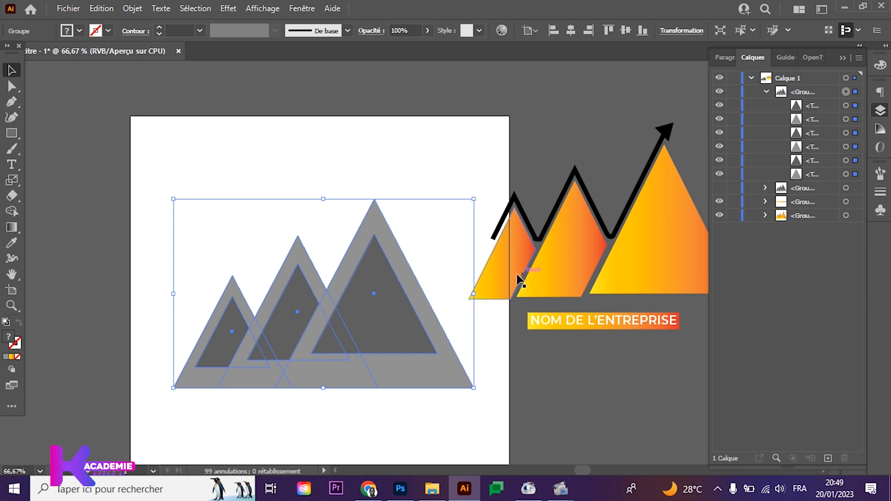
- Select the visible mountain group and use Shape Builder to remove the light border and leftover slivers around the first dark mountain
click(532, 277)
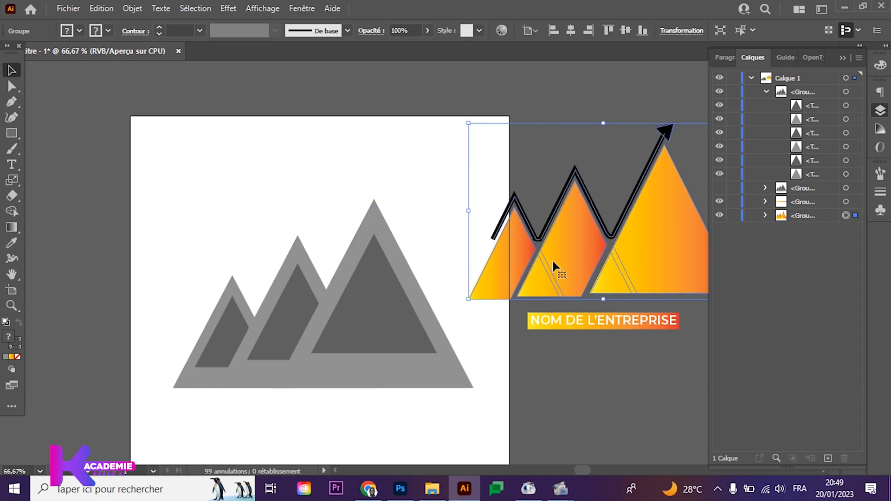
click(293, 310)
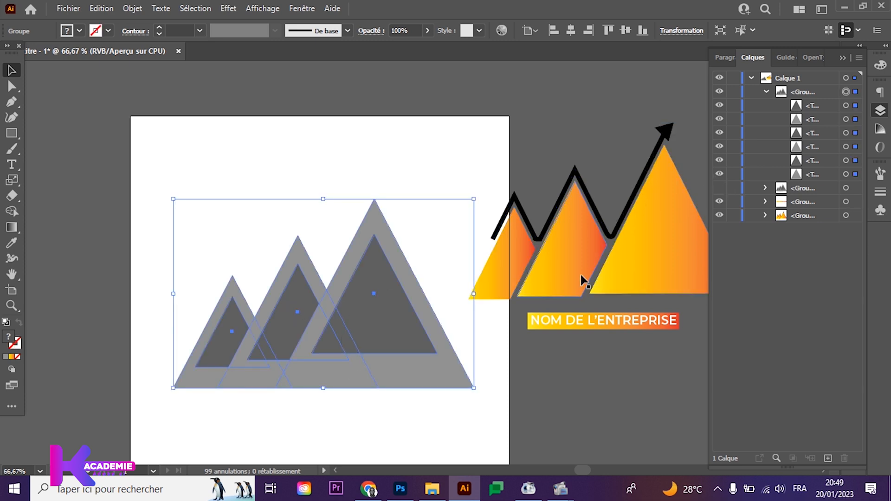
click(718, 191)
click(16, 214)
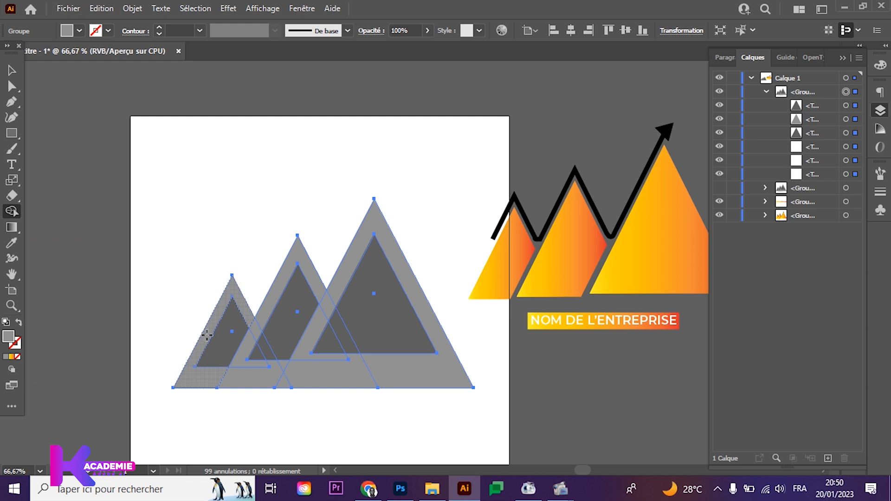
alt+click(206, 335)
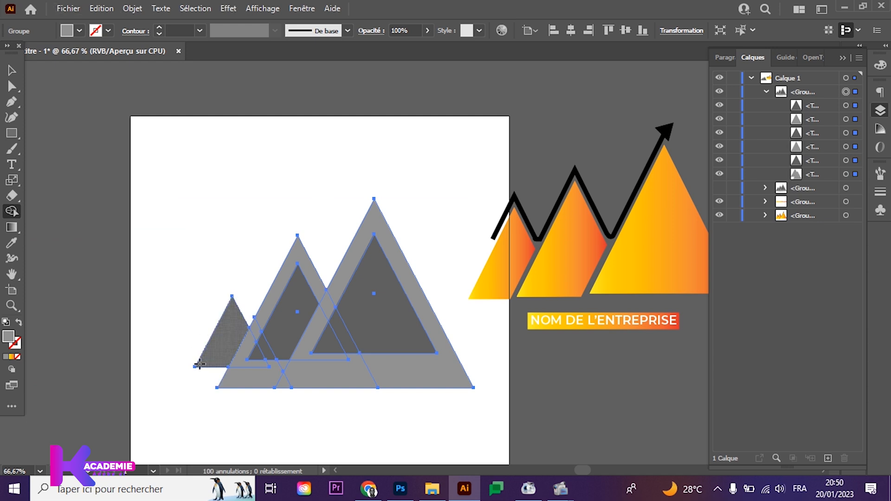
alt+click(231, 376)
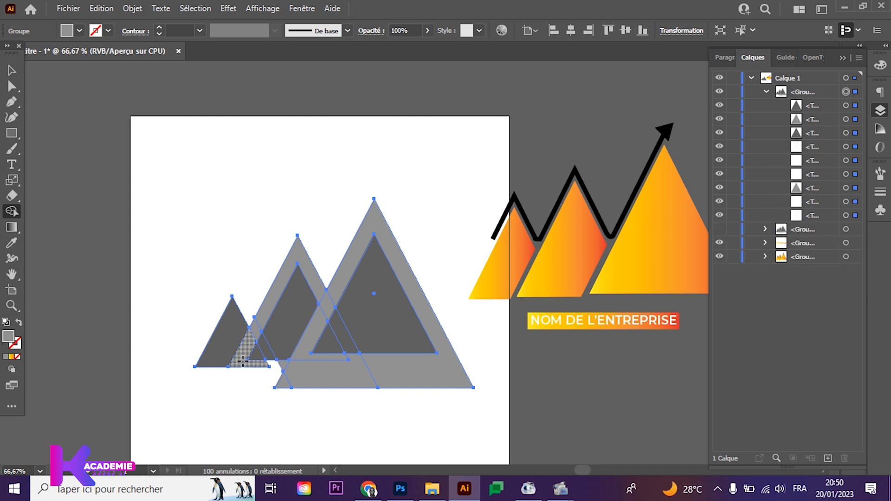
alt+click(249, 338)
alt+click(253, 326)
- Remove the light border regions around the second and third dark mountains with Shape Builder
alt+click(264, 314)
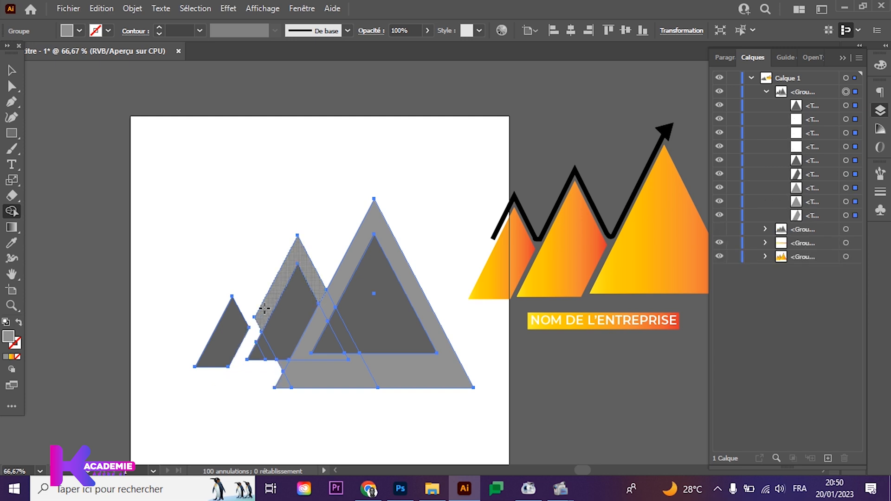
alt+click(320, 320)
alt+click(328, 299)
alt+click(342, 280)
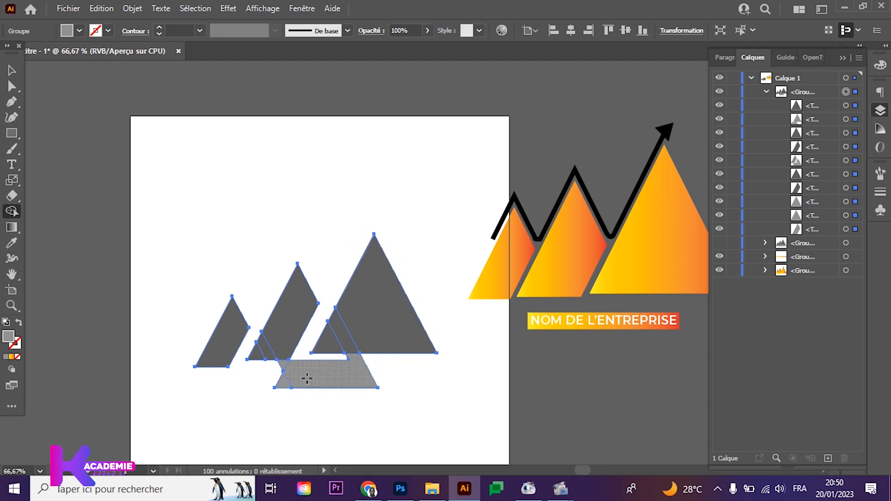